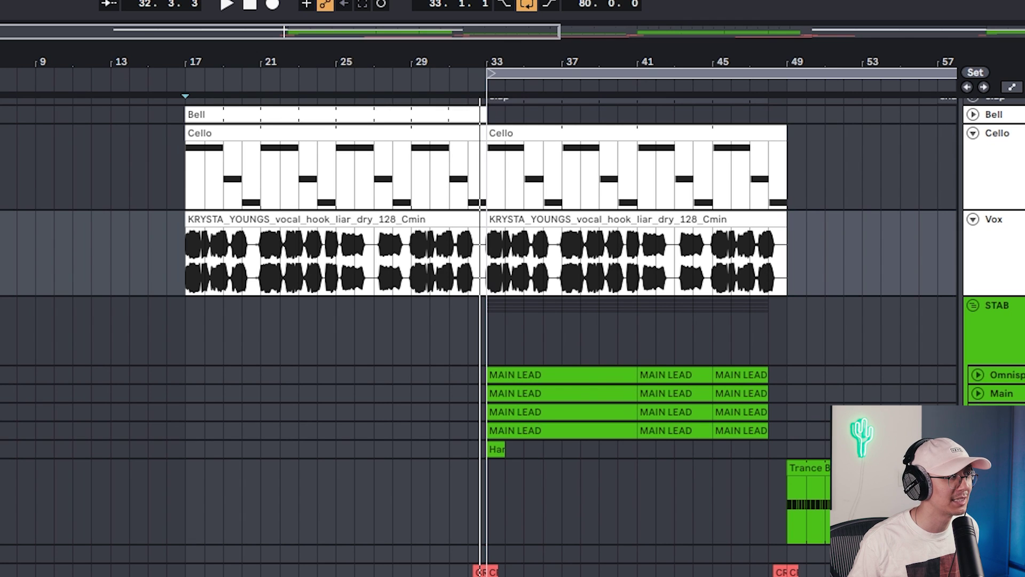
- Select the vocal hook clip at bar 17 on the Vox track and play it back
click(263, 221)
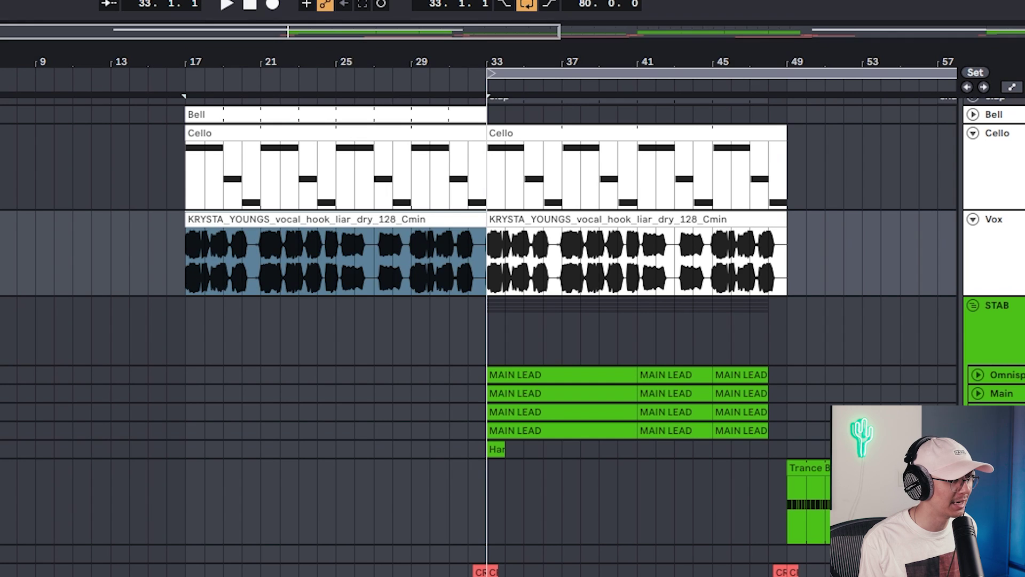
click(205, 219)
key(space)
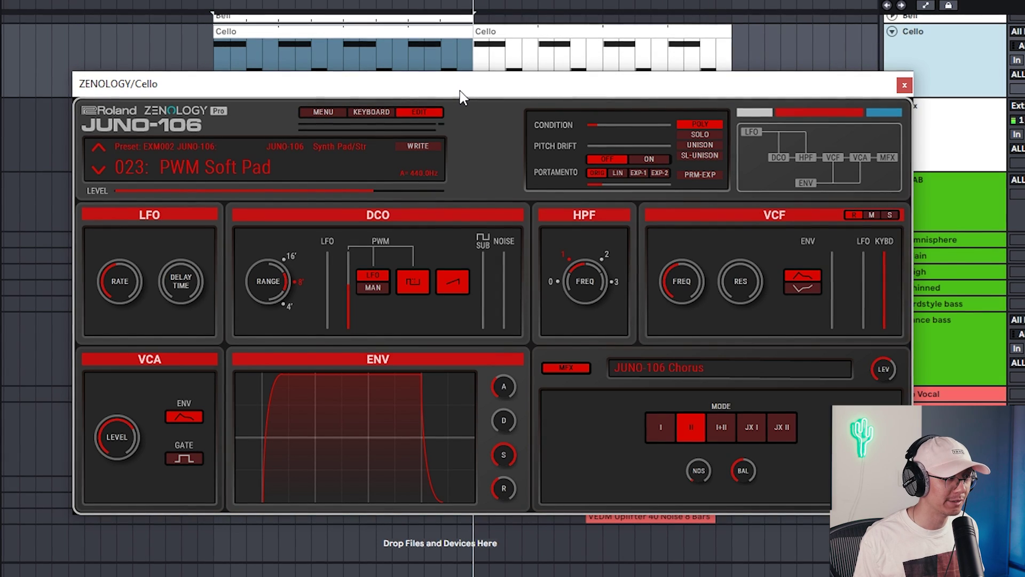
- Close the Cello track's JUNO-106 synth, open the notes of the Cello clip at bar 17 and play them back
drag(461, 90, 449, 92)
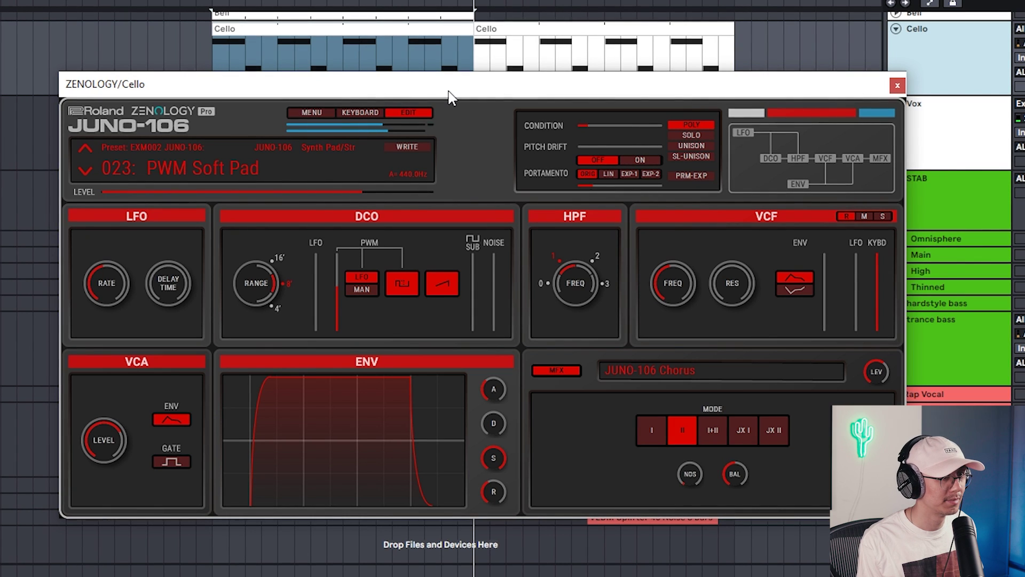
click(898, 86)
click(252, 41)
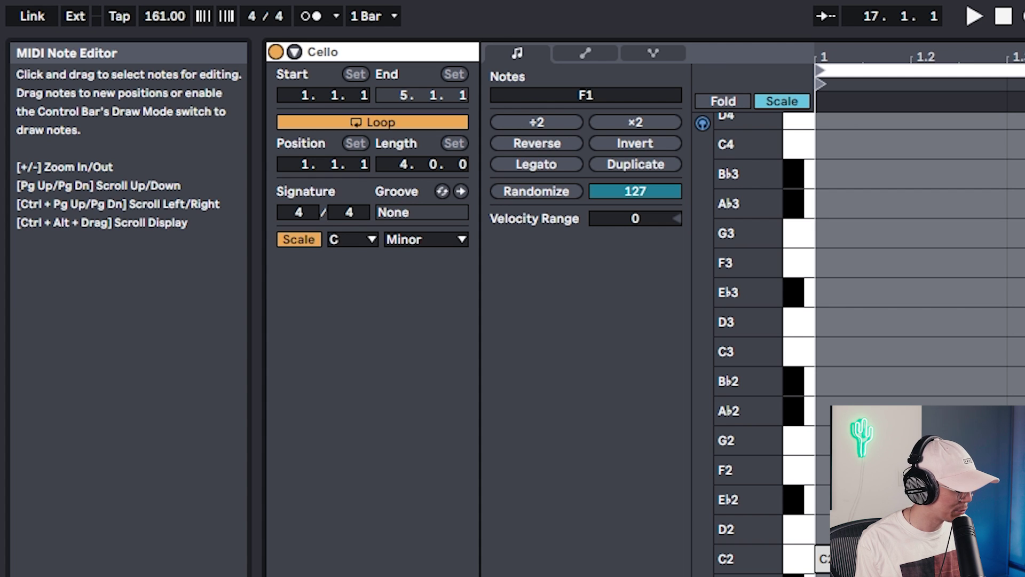
key(space)
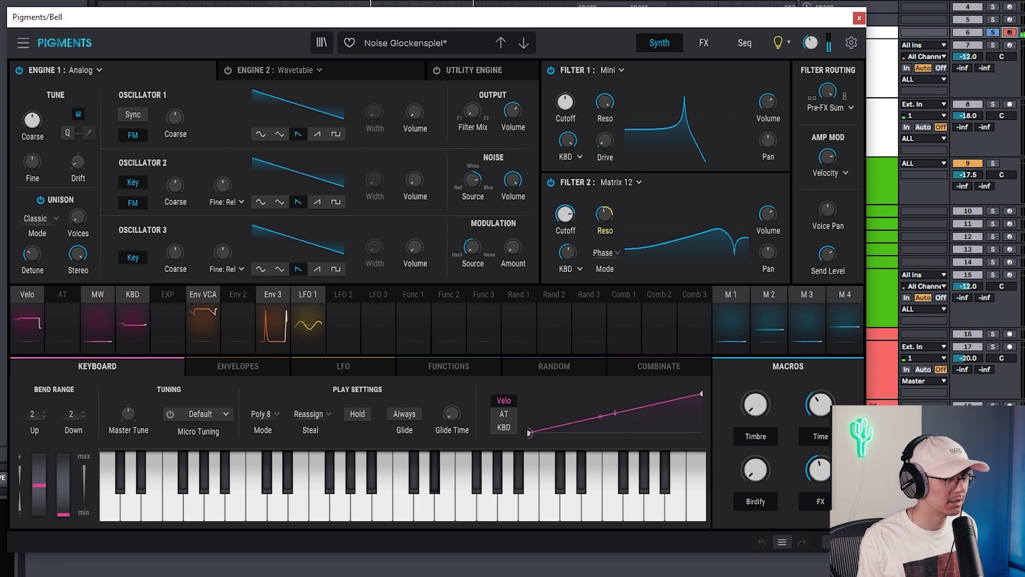
- Close the Bell track's Pigments synth and audition the Bell clip's pitches C3, G3, Ab3 and Bb3 on the piano roll
click(859, 18)
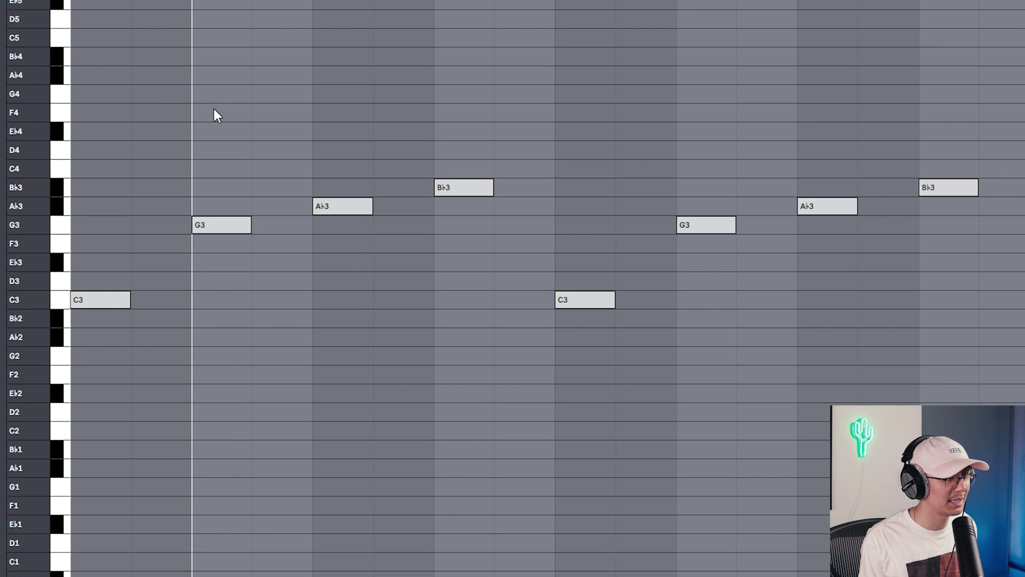
click(62, 225)
click(62, 208)
click(62, 189)
click(64, 302)
click(62, 223)
click(61, 212)
click(56, 187)
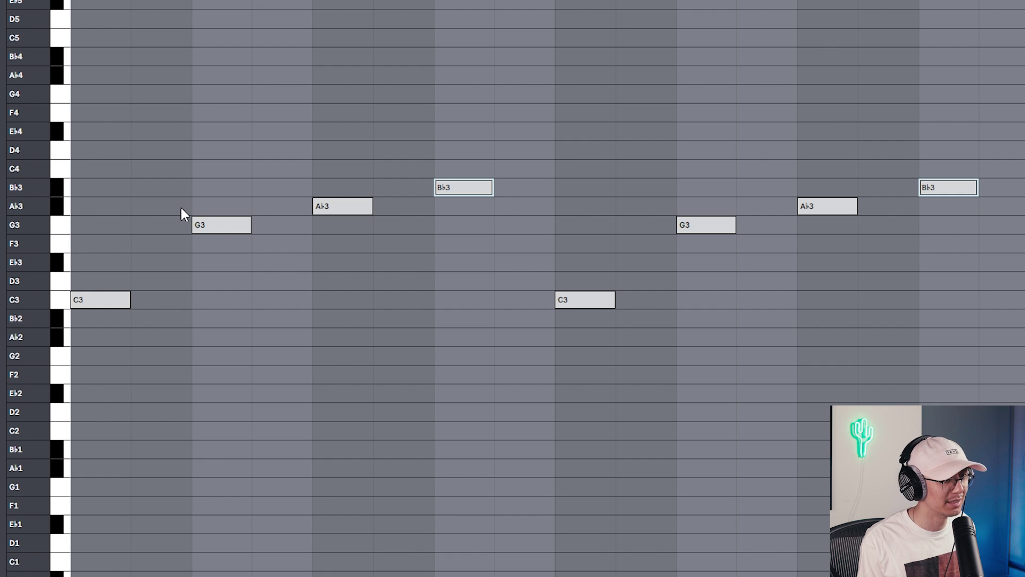
- Play back the Bell clip's note pattern and return to the vocal clips in the arrangement
key(space)
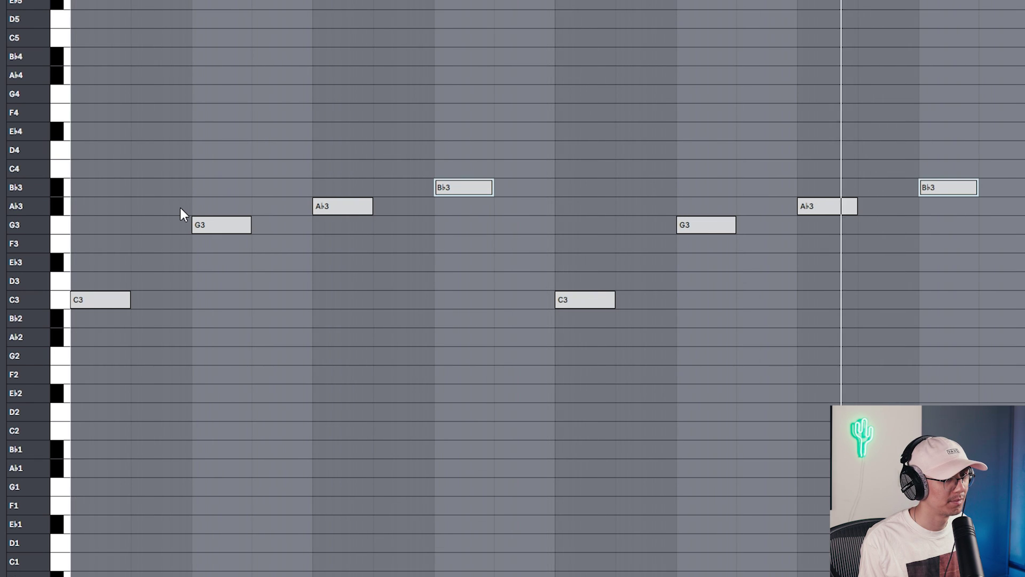
key(shift+Tab)
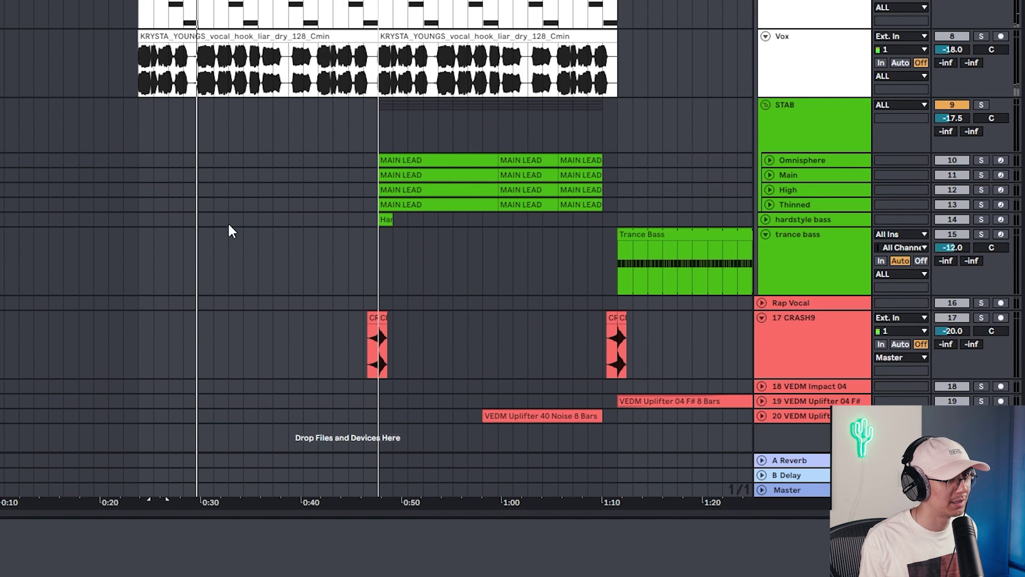
scroll(229, 225, up, 4)
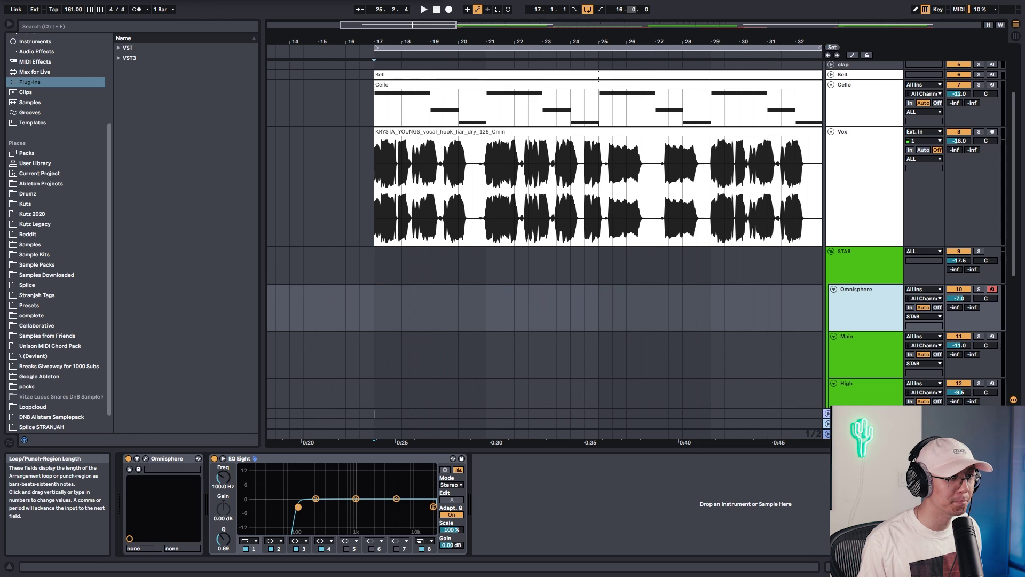
- Convert the vocal hook clip at bar 17 to MIDI on the Omnisphere track using the Melody option and play it
click(531, 131)
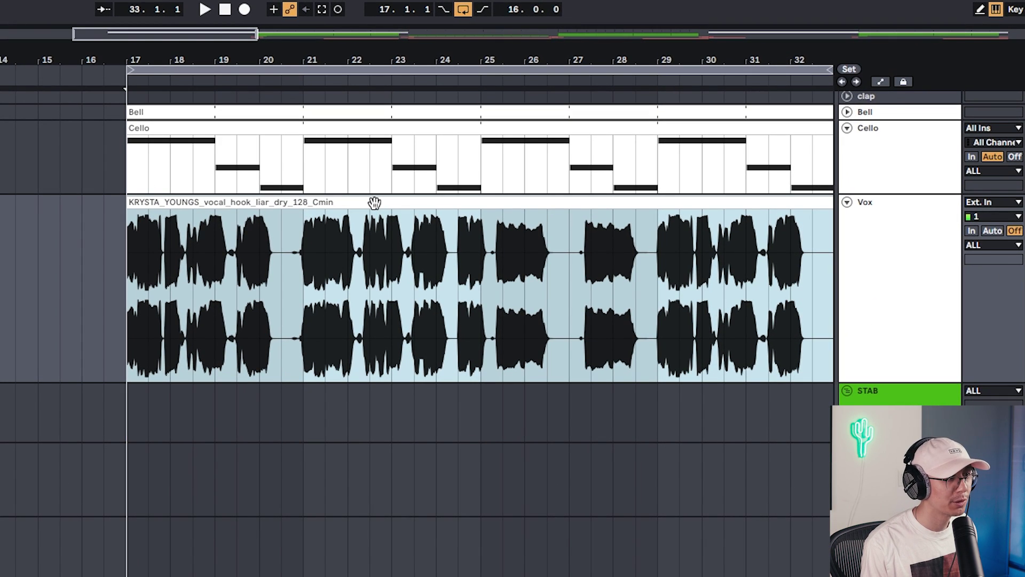
drag(374, 203, 375, 470)
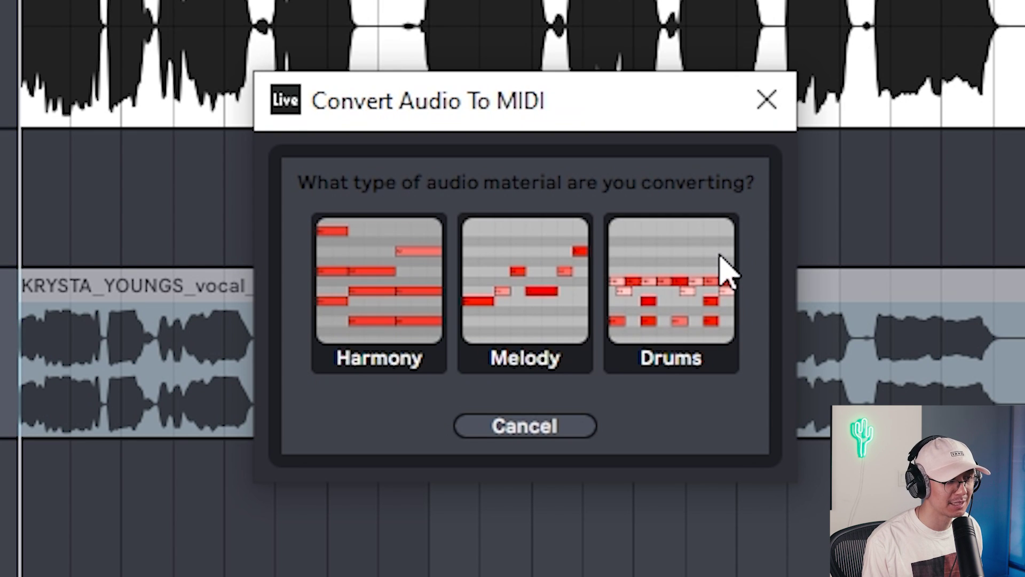
click(535, 261)
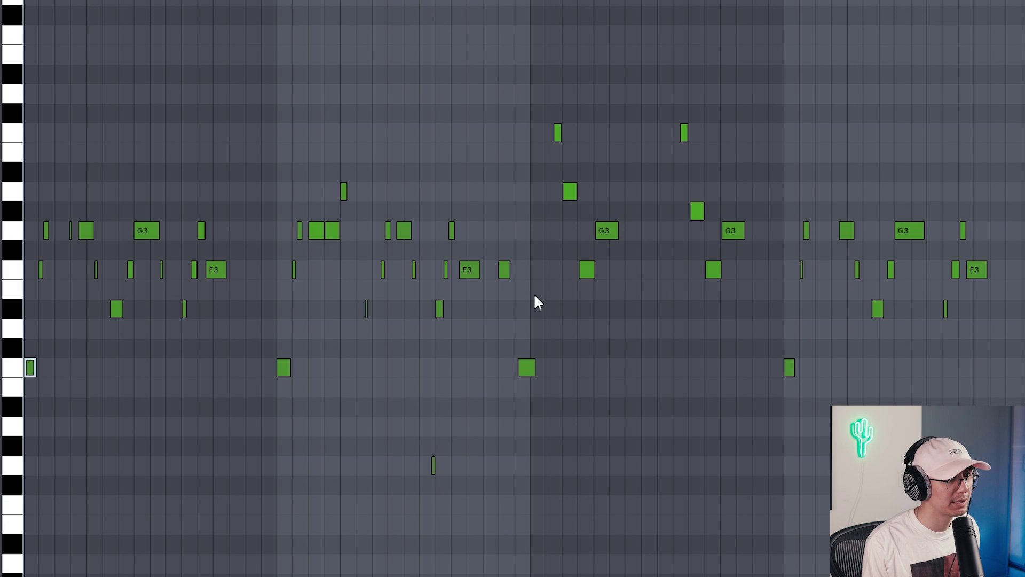
key(space)
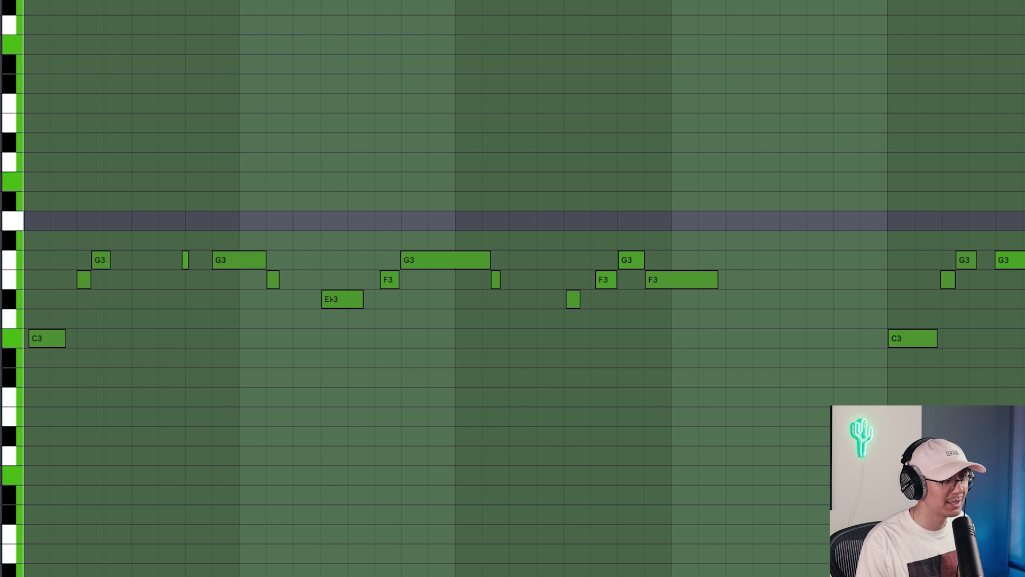
- Quantize all notes of the converted vocal melody and play the result
key(ctrl+a)
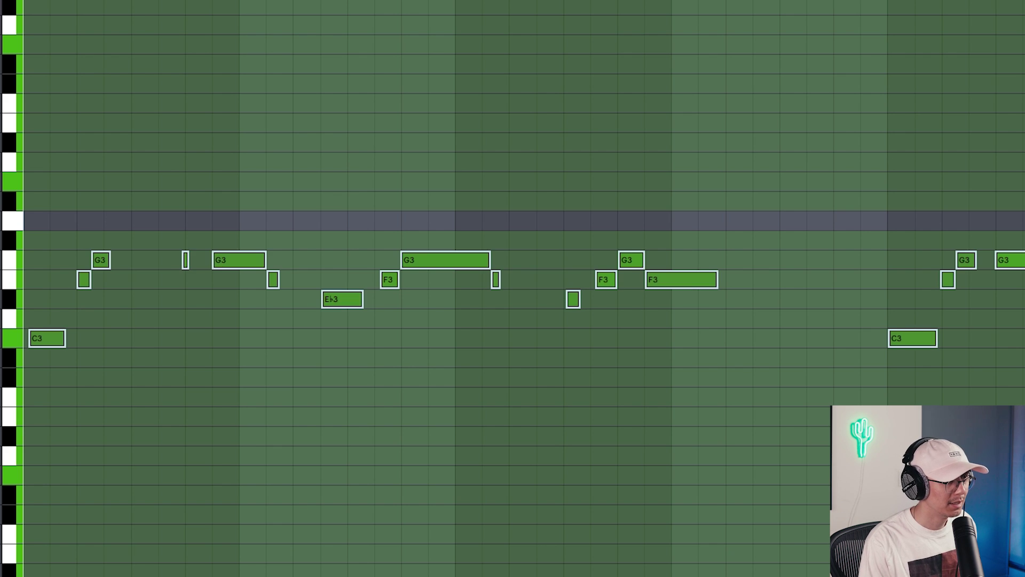
key(ctrl+u)
key(space)
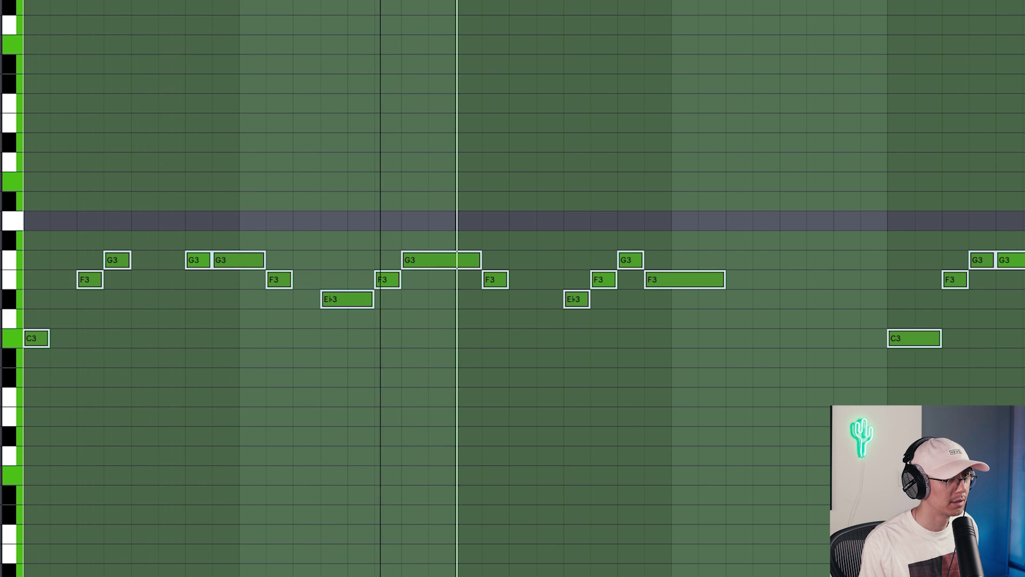
- Lower two stray A3 notes in the converted melody to G3
scroll(512, 288, down, 5)
scroll(512, 289, down, 1)
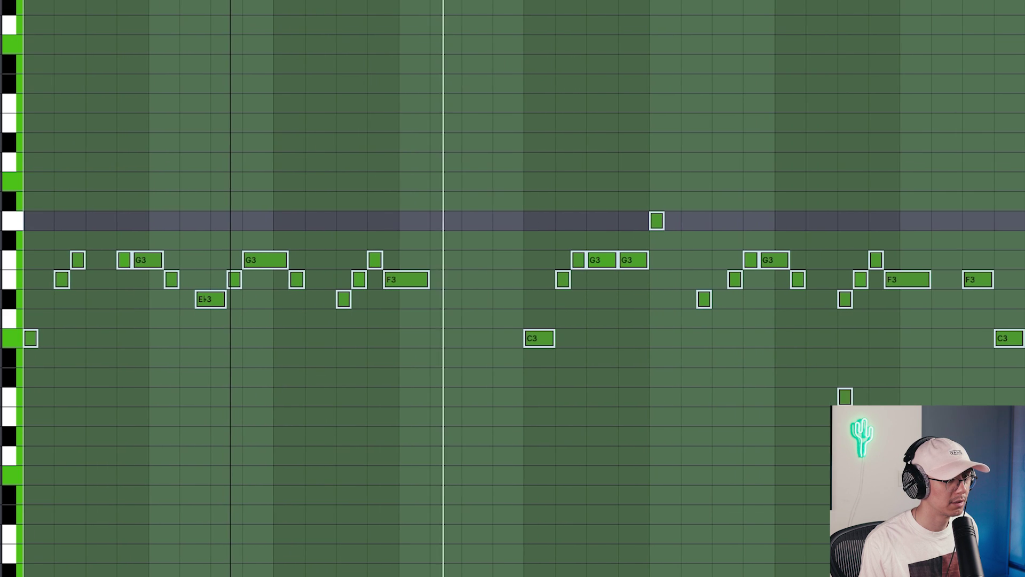
scroll(512, 288, down, 3)
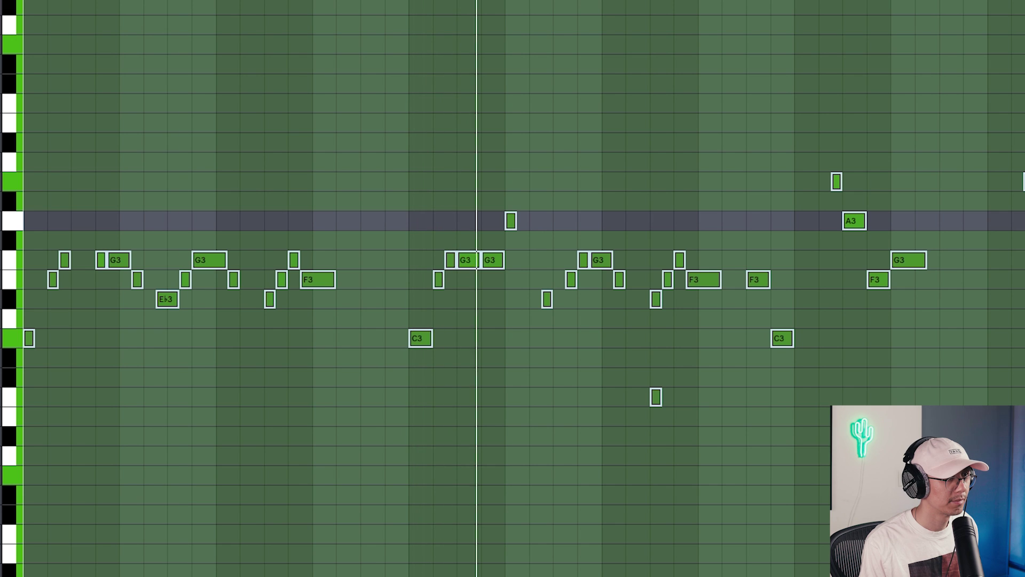
scroll(505, 206, up, 2)
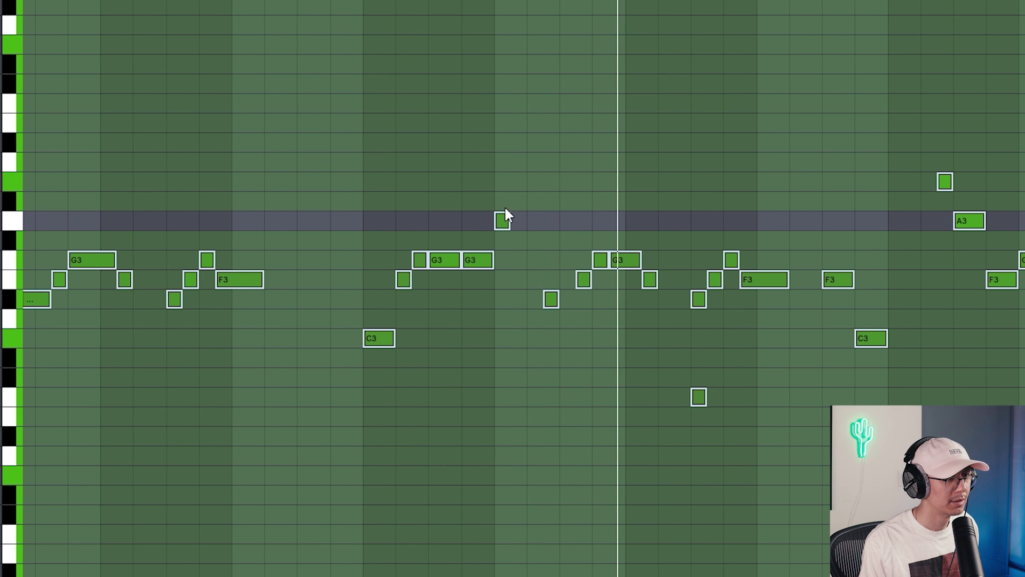
key(space)
drag(504, 222, 505, 261)
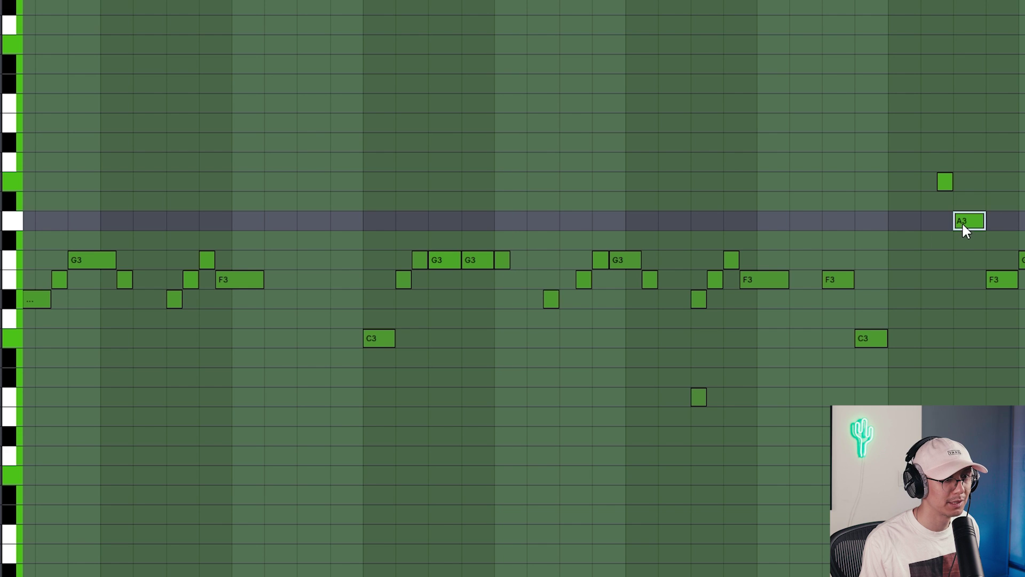
drag(962, 222, 963, 261)
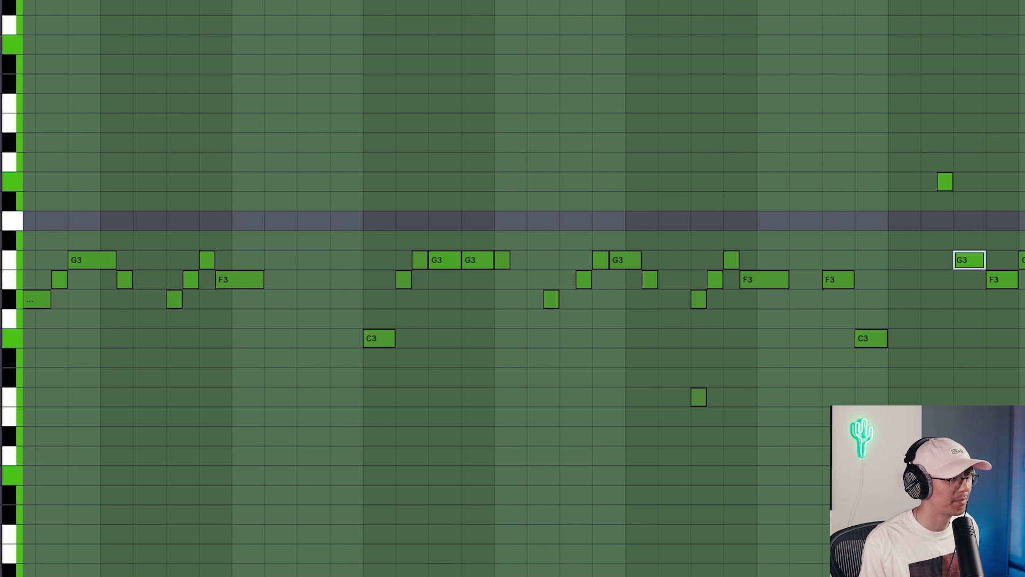
- Halve the length of the corrected G3 note and add a short Ab3 note directly after it
key(space)
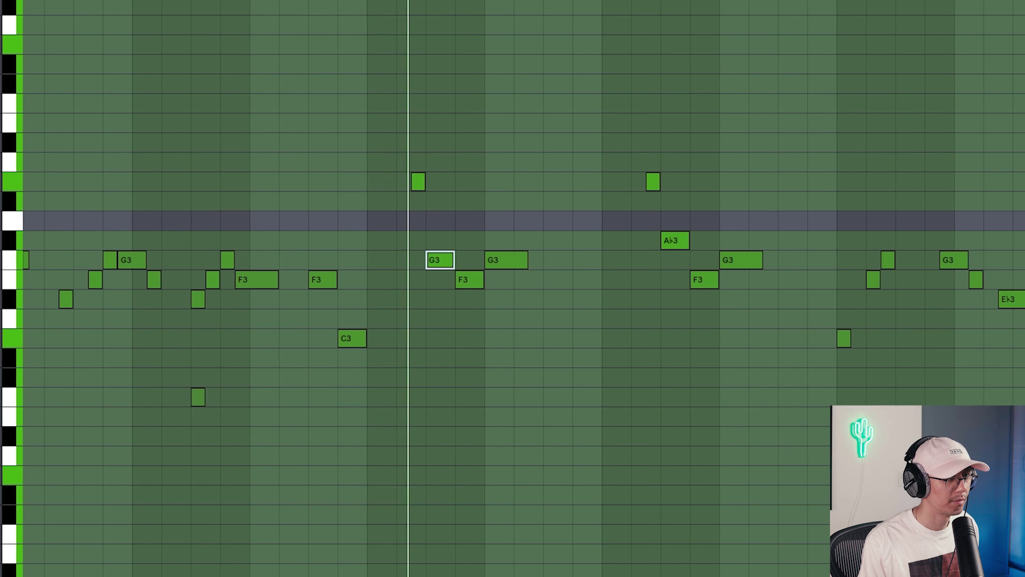
key(space)
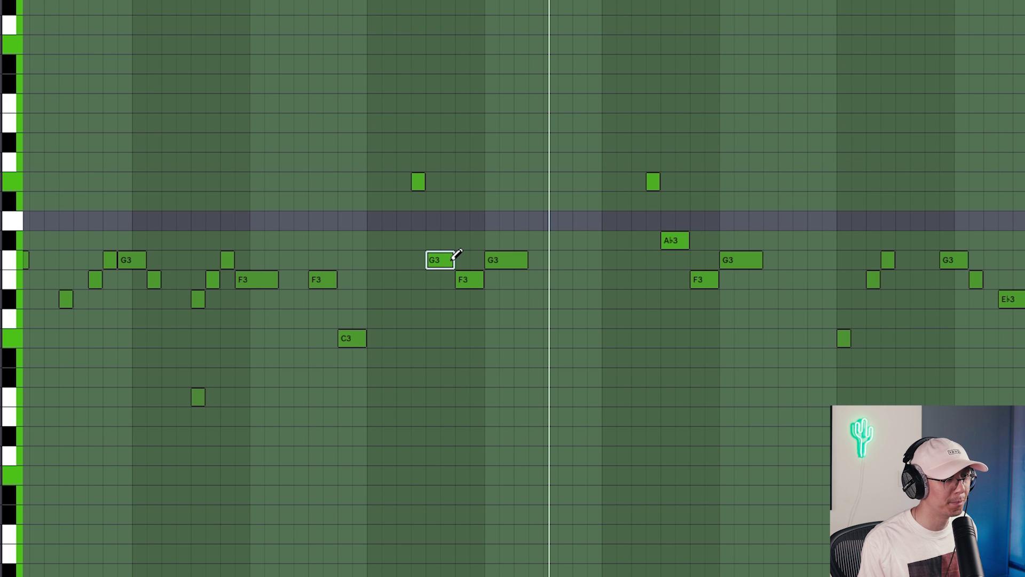
drag(454, 256, 440, 258)
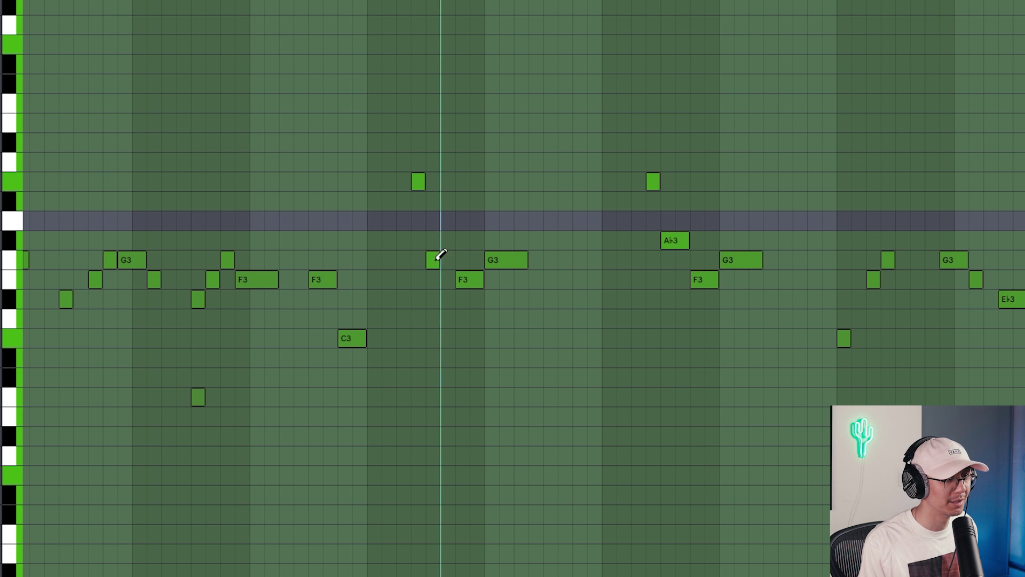
double_click(12, 186)
double_click(12, 261)
double_click(15, 240)
click(447, 240)
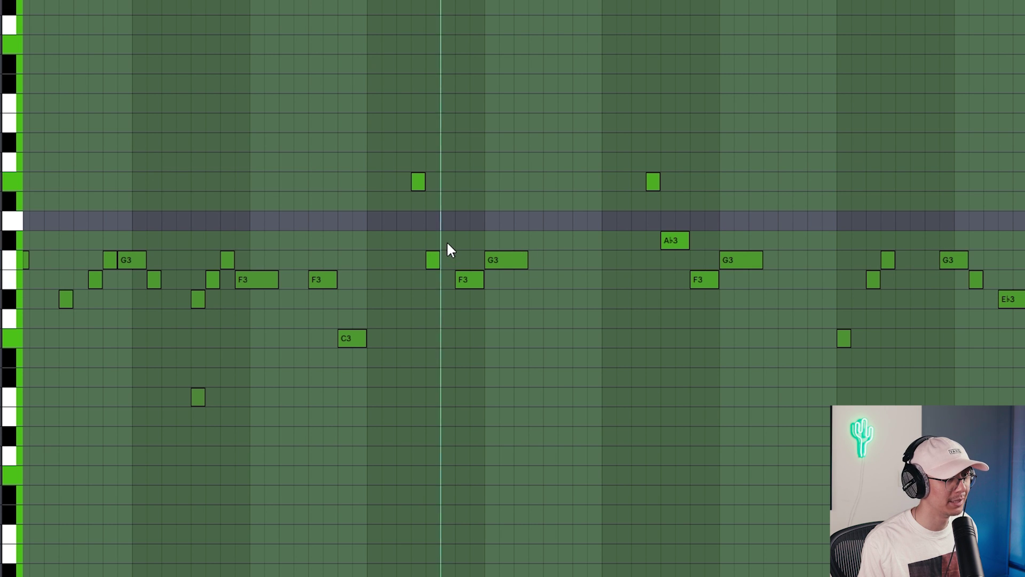
- Shorten the F3 note following the new Ab3 to one grid step and play back the melody
key(space)
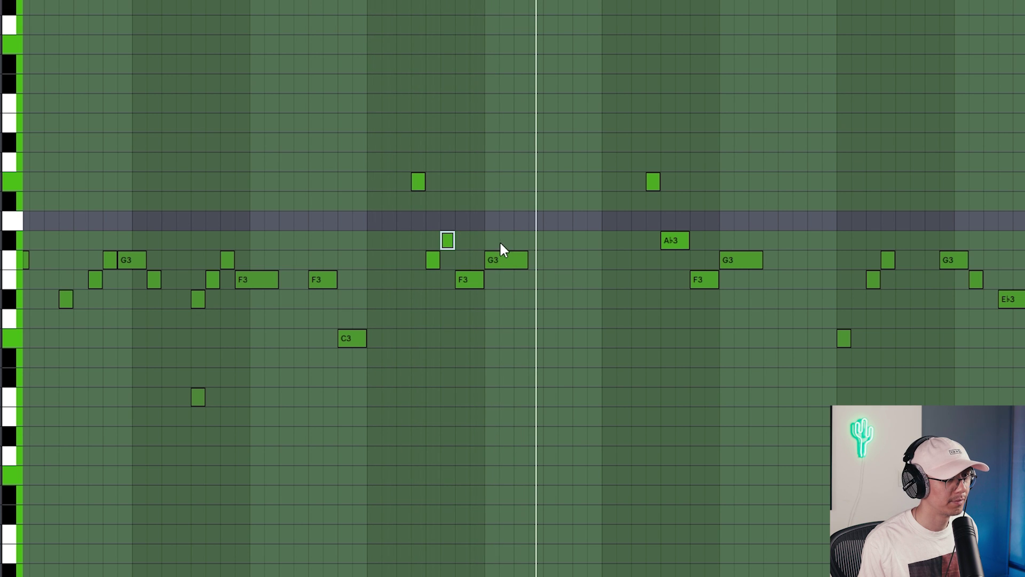
drag(499, 258, 470, 279)
key(space)
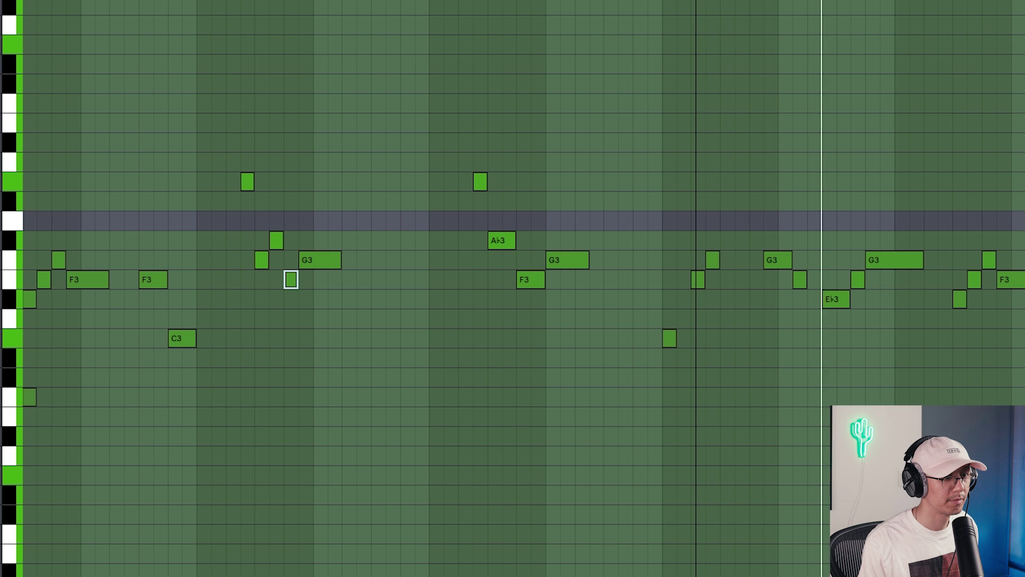
scroll(523, 288, down, 2)
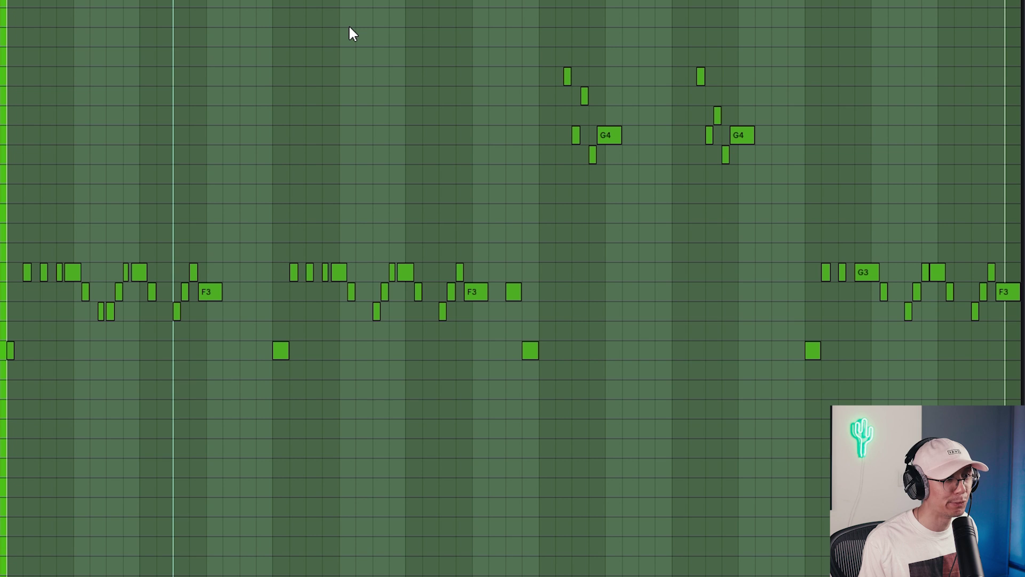
click(323, 26)
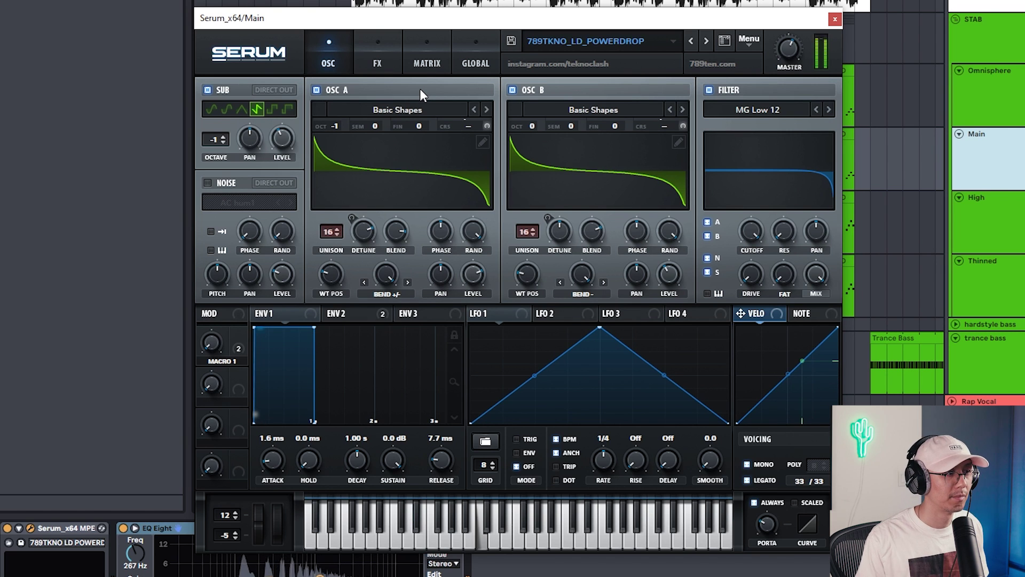
- Close the Serum synth, copy the first MAIN LEAD clip from the Omnisphere track to the Main track and play both layers
click(836, 20)
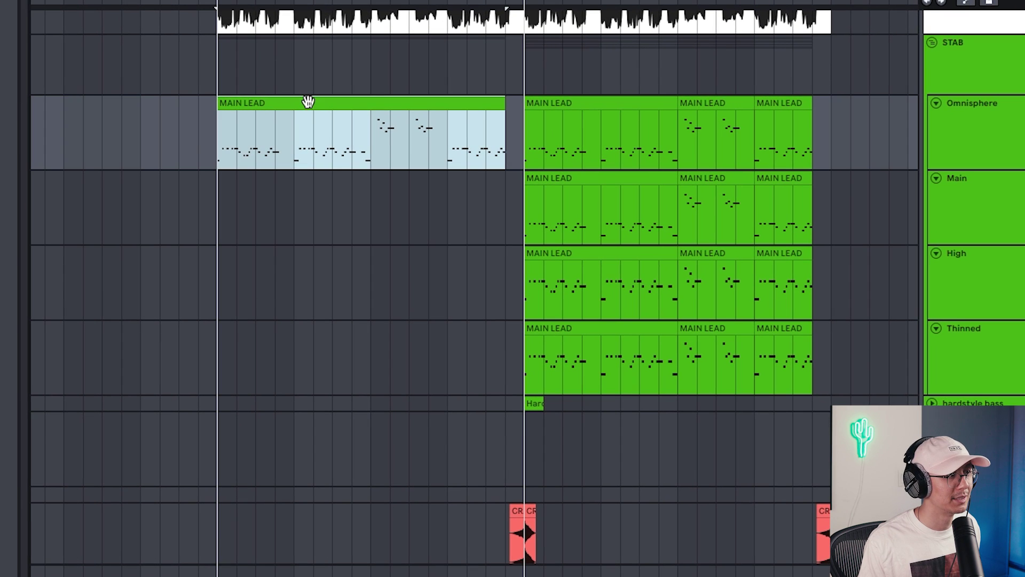
drag(308, 102, 310, 180)
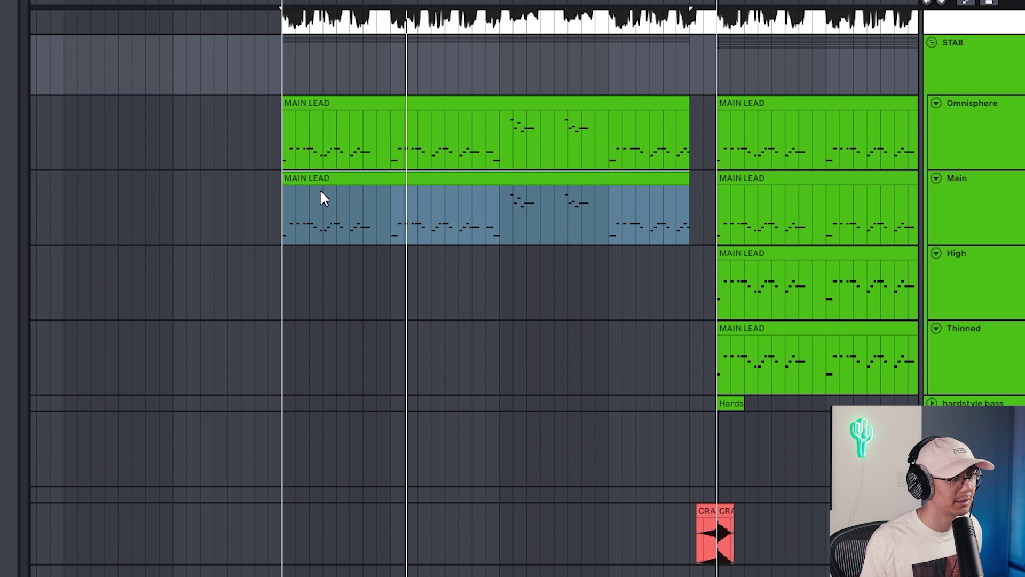
key(space)
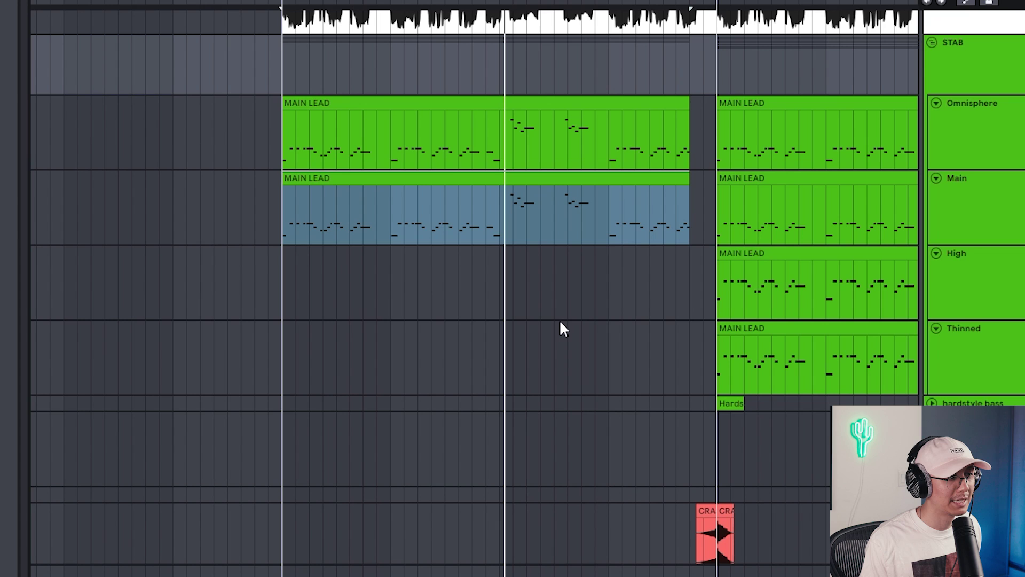
- Copy the first MAIN LEAD clip from the Main track to the High track and raise all its notes two octaves
click(1013, 285)
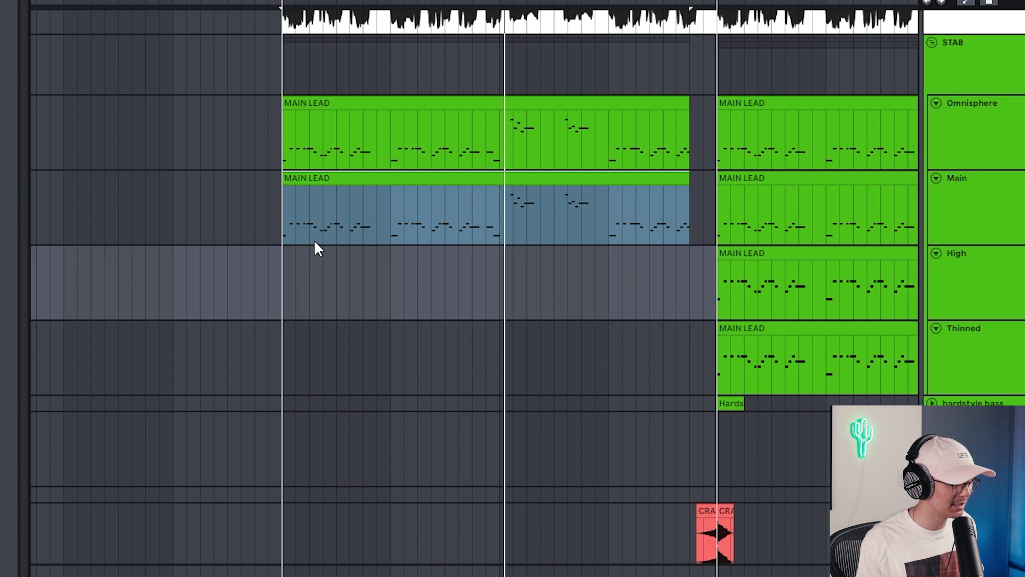
drag(377, 181, 380, 257)
double_click(380, 258)
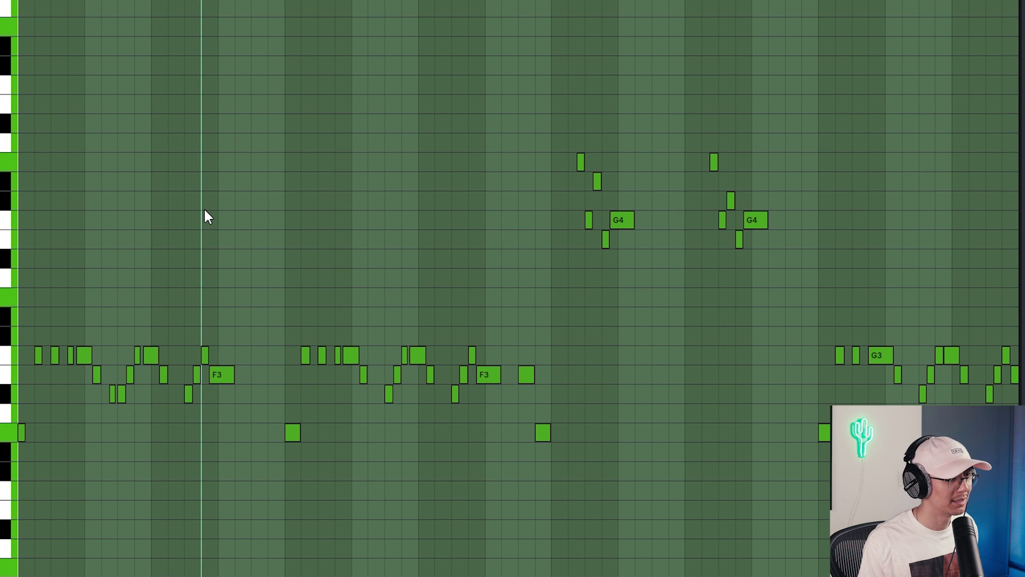
key(ctrl+a)
key(ctrl+Up)
key(ctrl+Up)
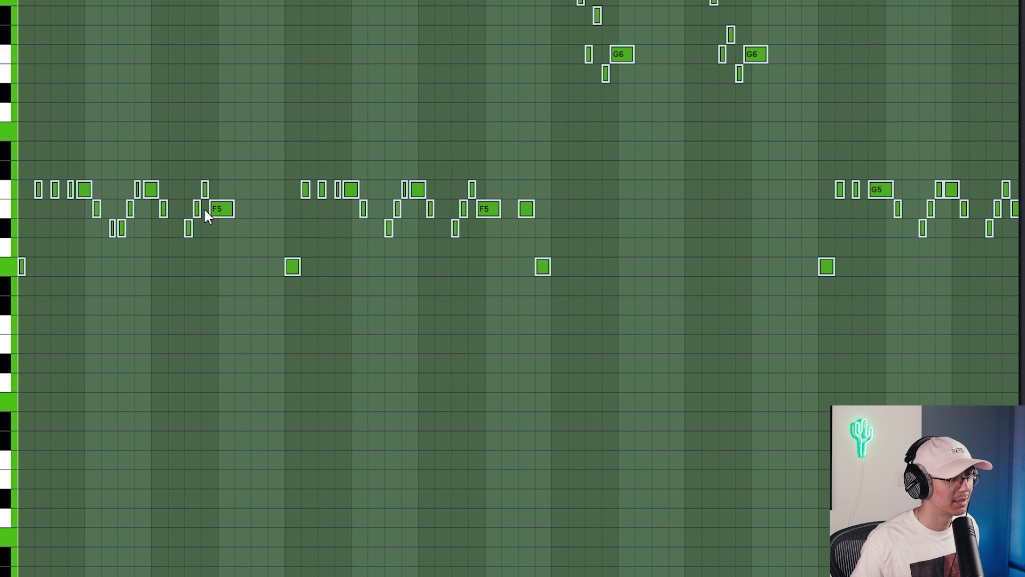
- Listen to the High layer with the Omnisphere and Main tracks muted, and reactivate both tracks
key(shift+Tab)
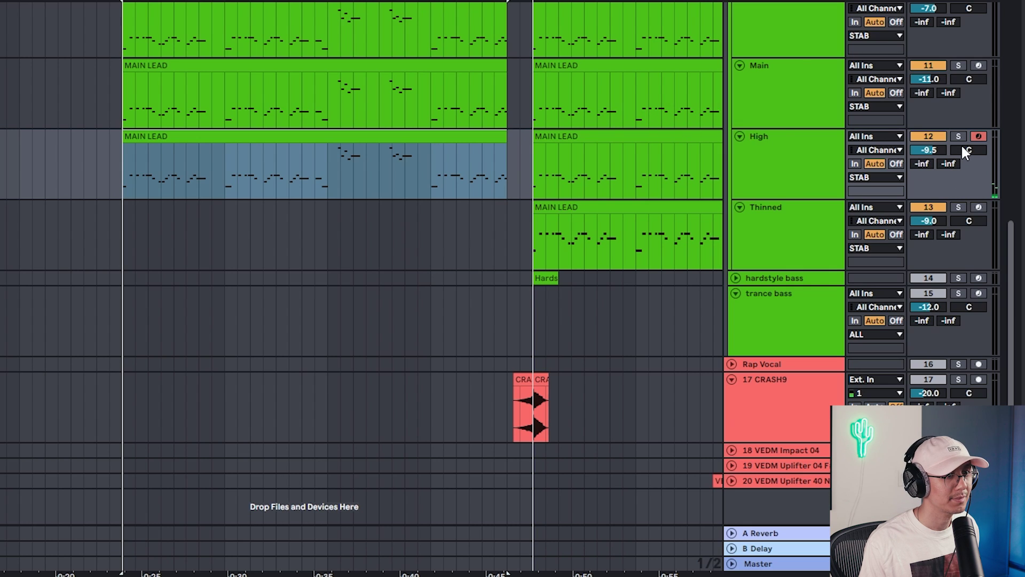
scroll(931, 67, up, 2)
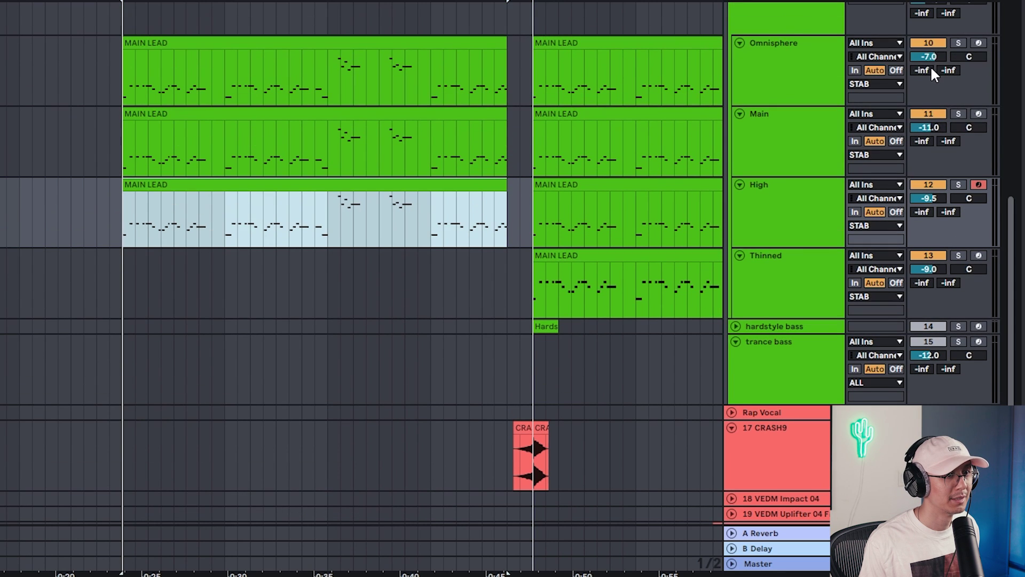
click(928, 115)
key(space)
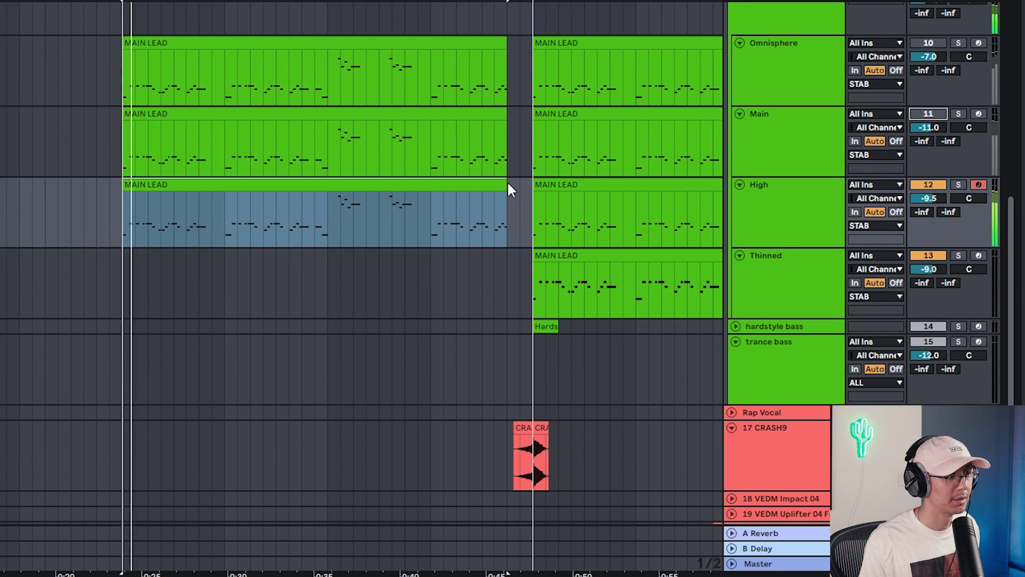
click(120, 227)
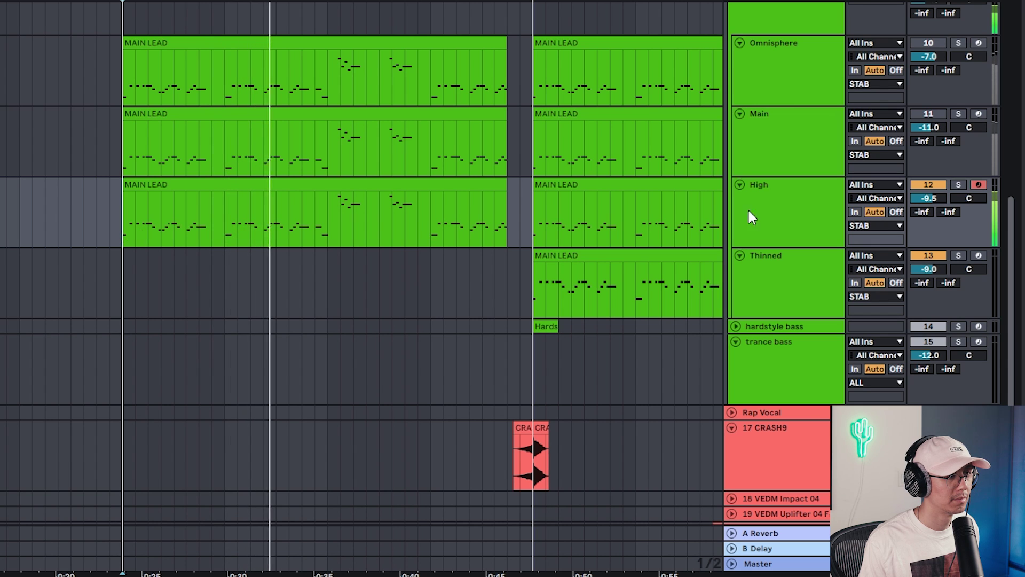
click(956, 182)
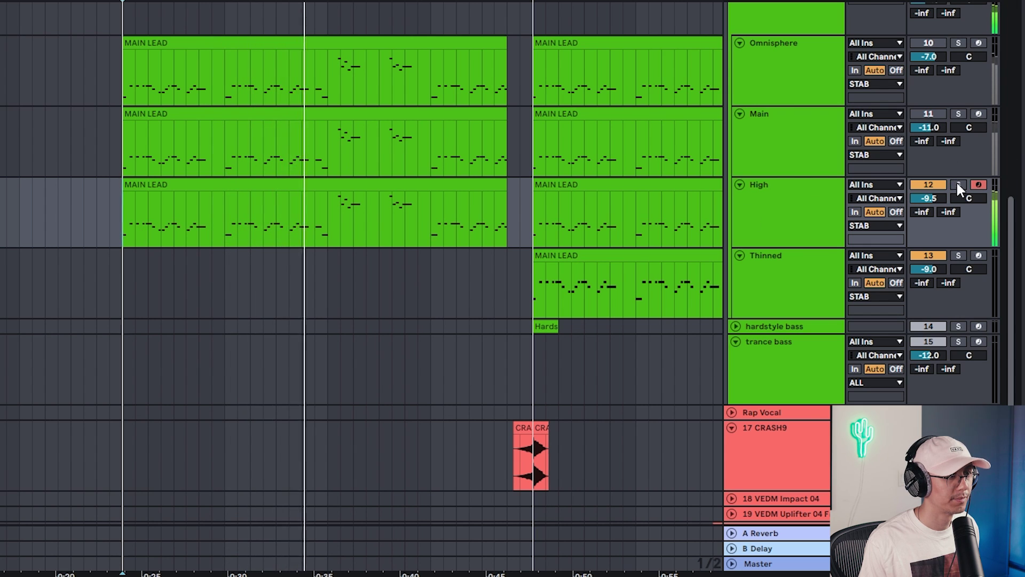
click(958, 185)
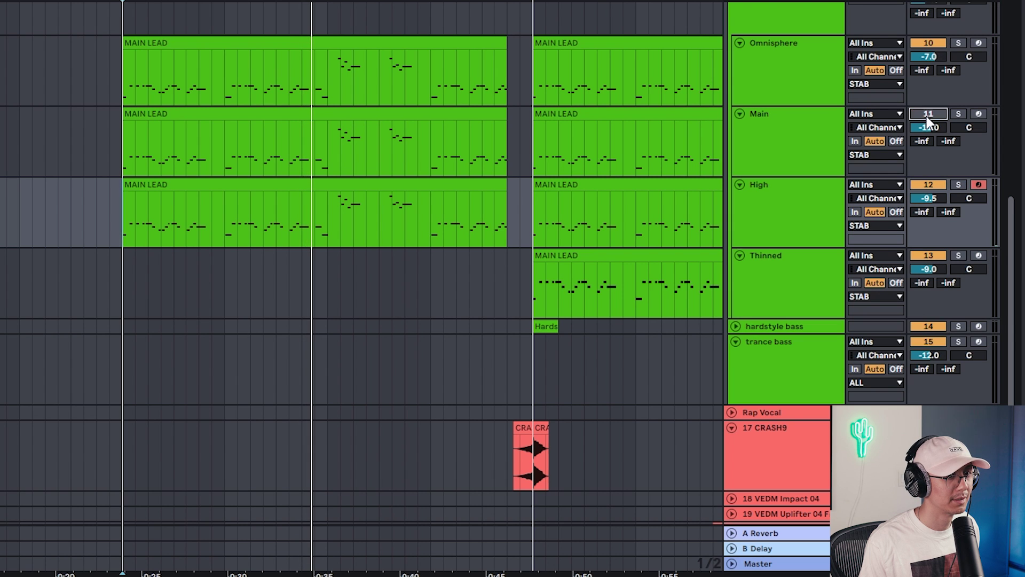
scroll(484, 128, up, 1)
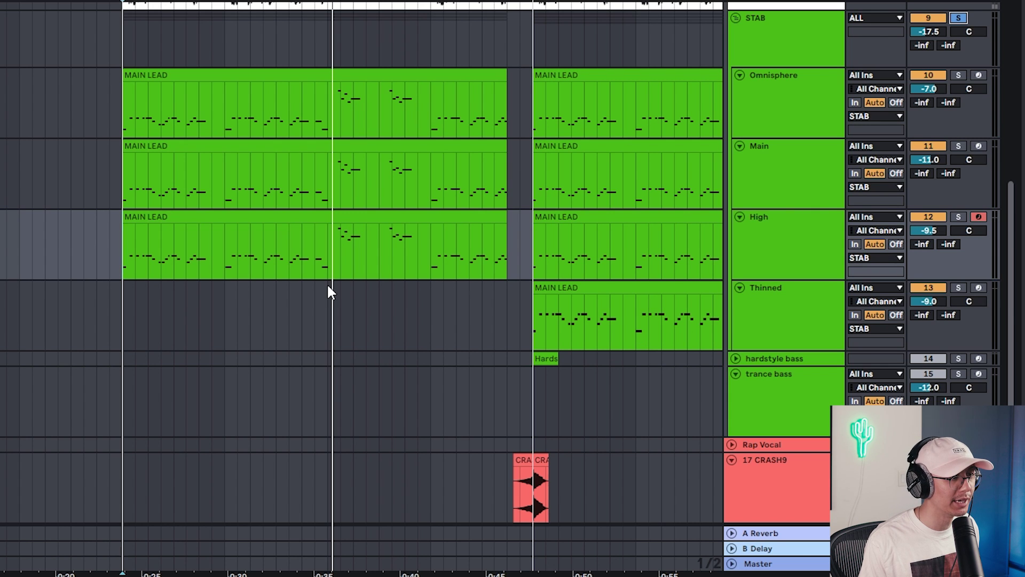
- Check the Thinned track's Serum patch, close it and copy the first MAIN LEAD clip from the High track to the Thinned track
click(823, 321)
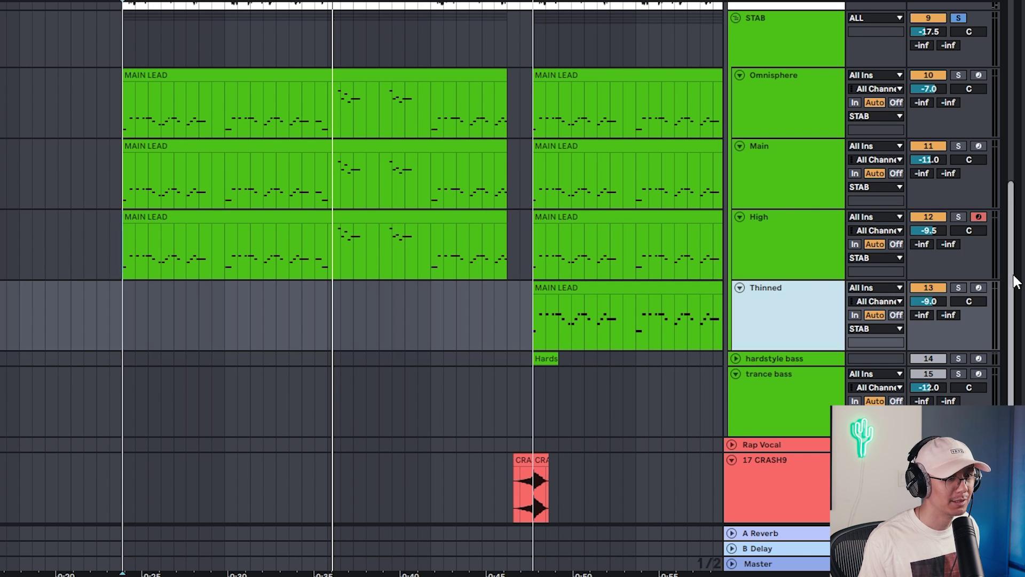
click(978, 287)
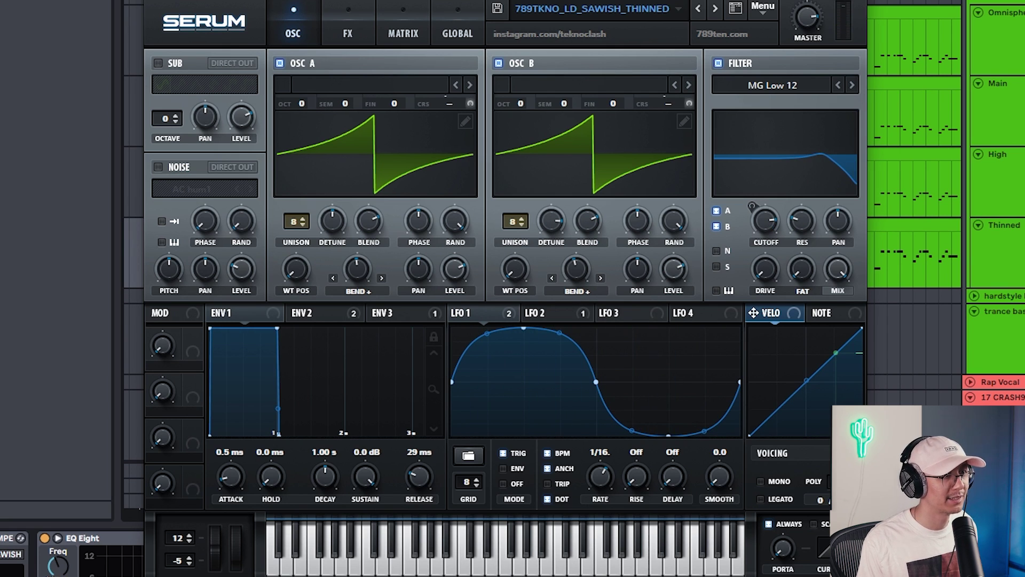
click(857, 1)
click(284, 237)
drag(285, 237, 284, 316)
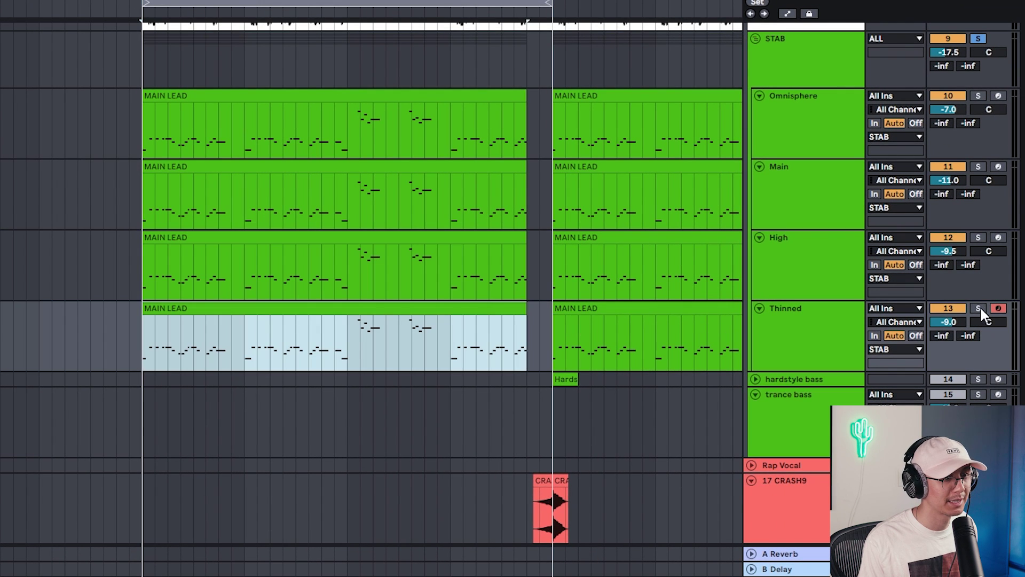
- Listen to the Thinned track soloed, and return the solo to the STAB group to hear all four layers together
click(978, 308)
key(space)
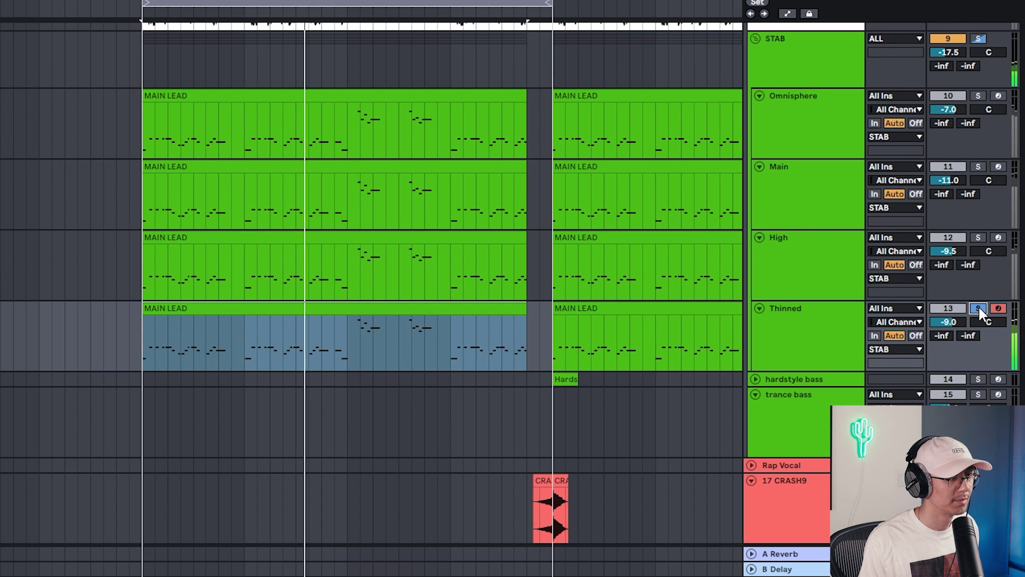
click(979, 308)
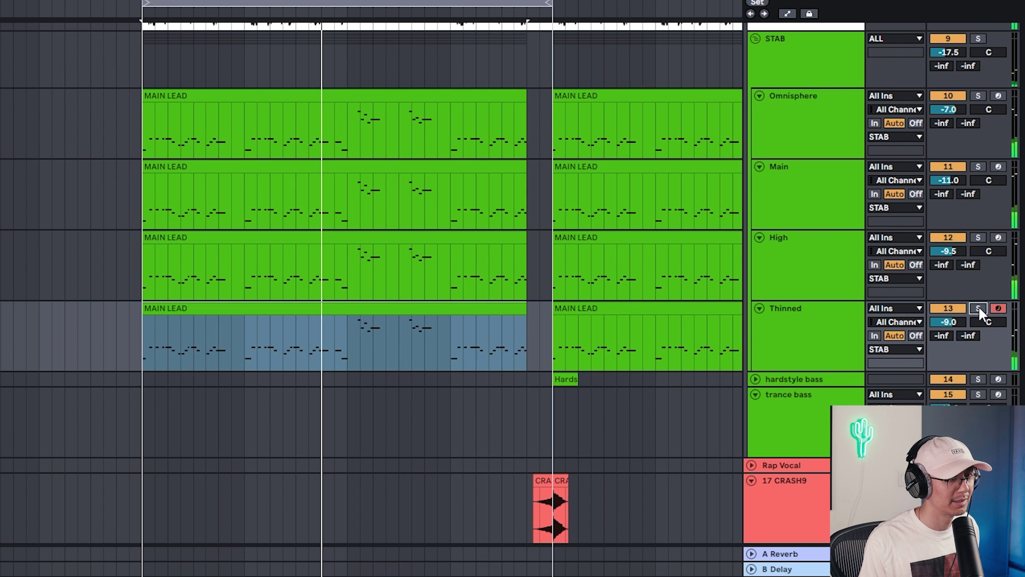
click(981, 37)
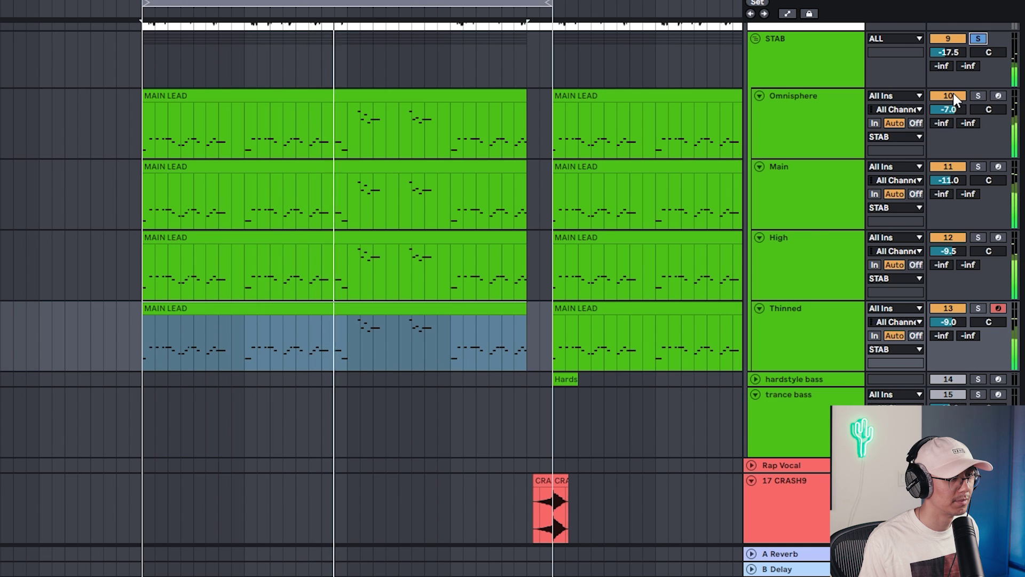
key(space)
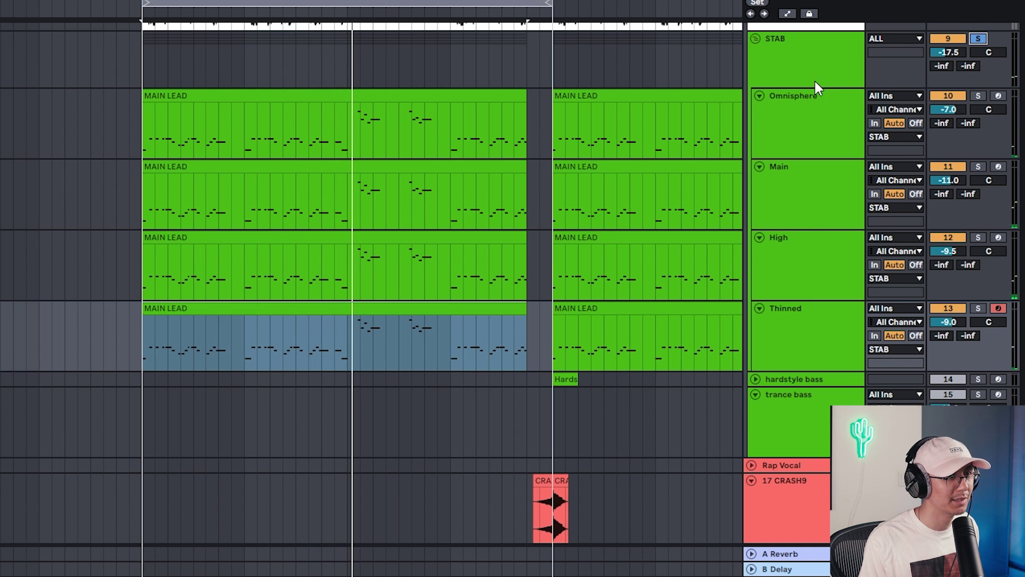
- Switch on EQ Eight in the STAB group's effect chain and play the lead layers through it
click(795, 128)
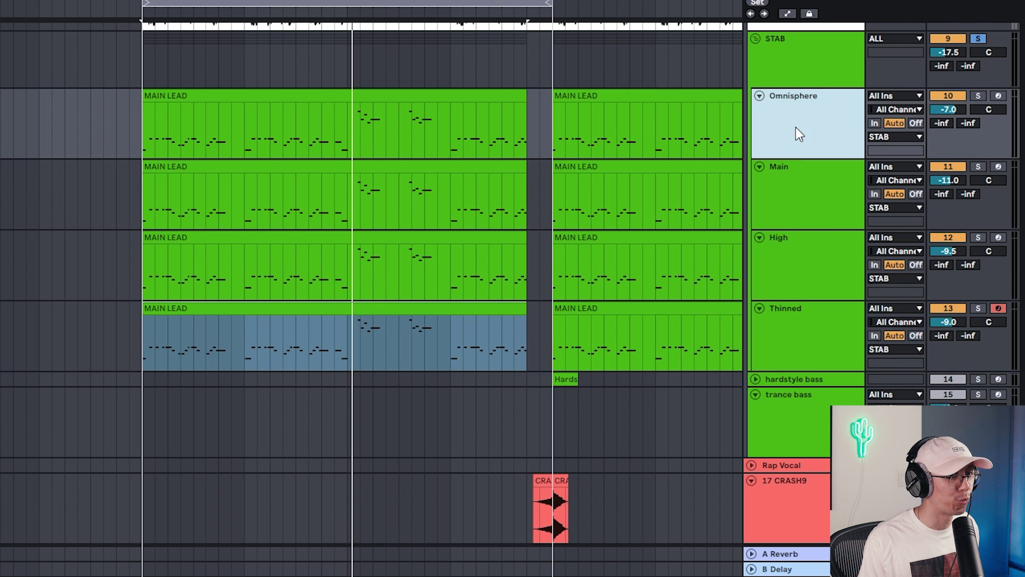
shift+click(790, 315)
click(809, 56)
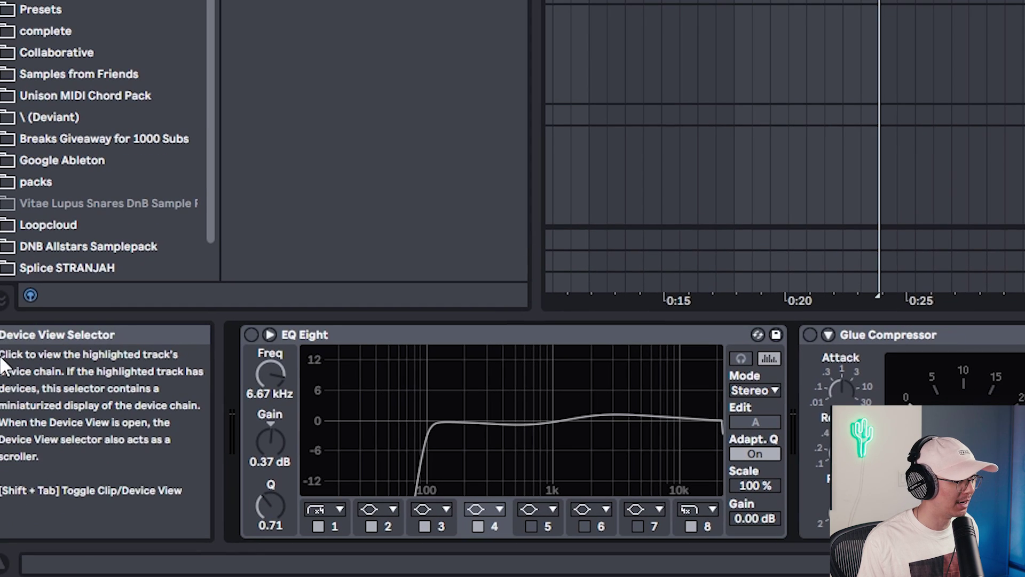
click(252, 335)
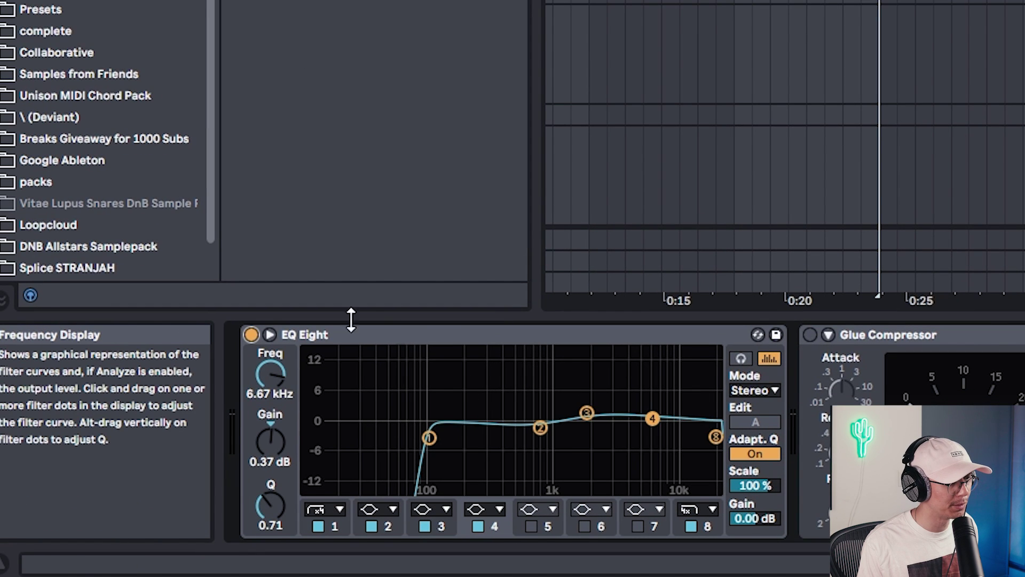
key(space)
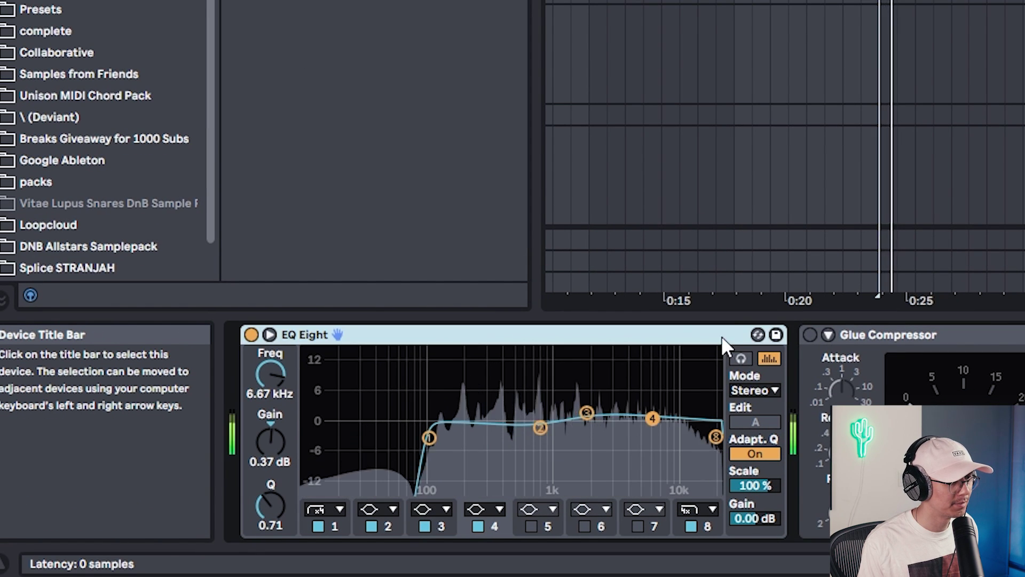
- Switch on the Glue Compressor directly after EQ Eight in the STAB chain and play back the lead
click(810, 335)
click(645, 352)
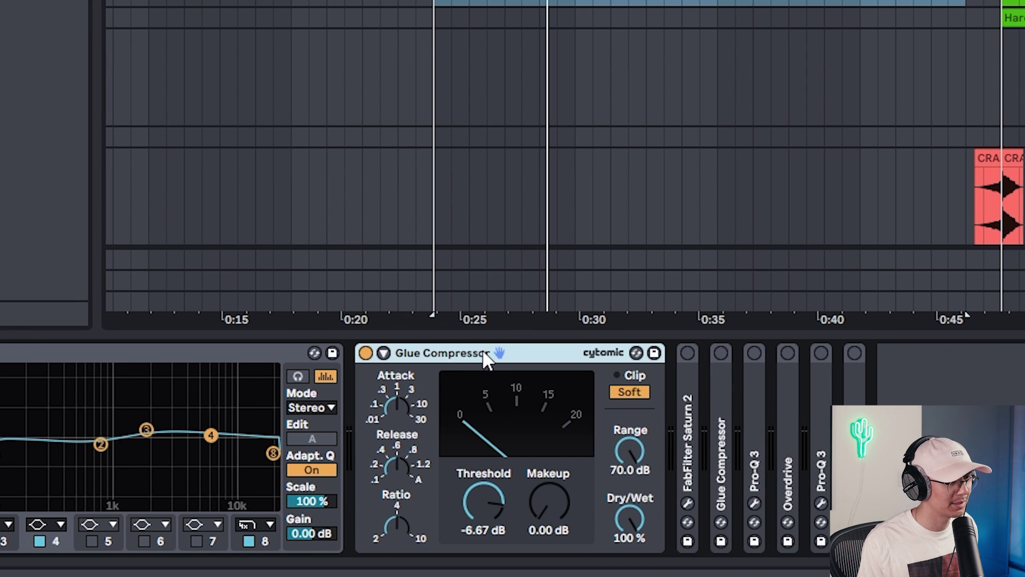
key(space)
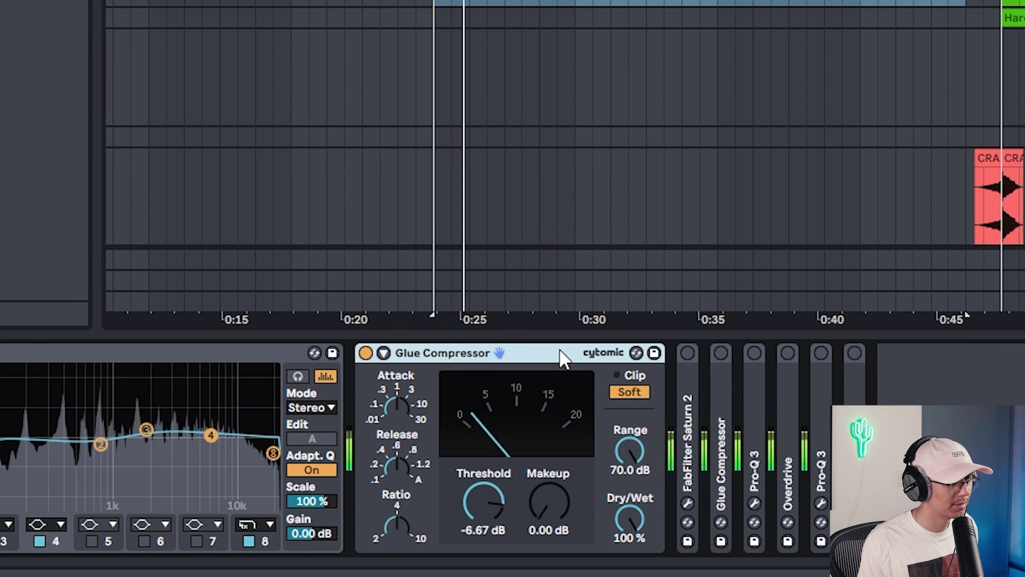
- Switch on FabFilter Saturn 2, the second Glue Compressor and the first Pro-Q 3 in the STAB chain, playing back the additions
double_click(689, 372)
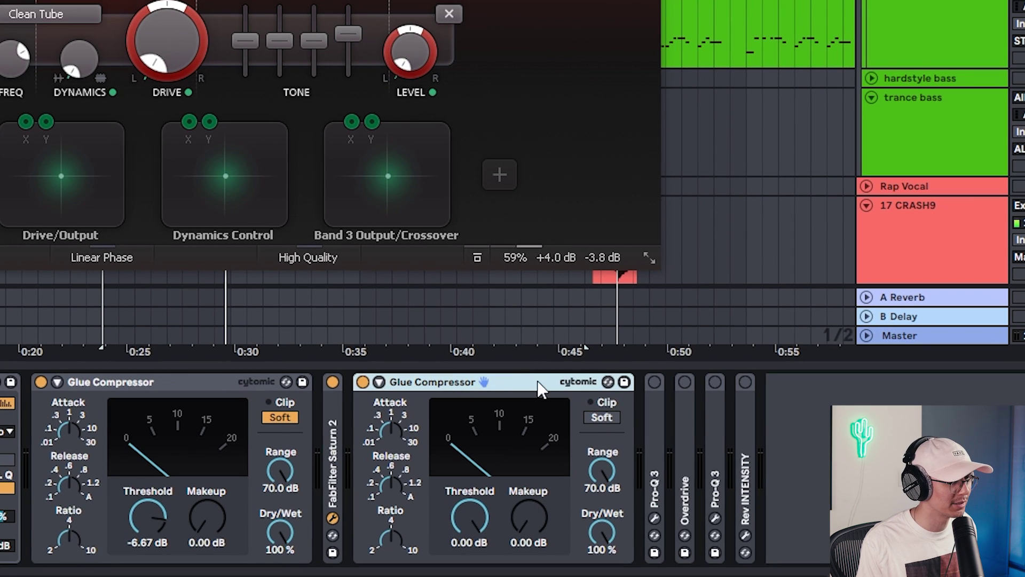
key(space)
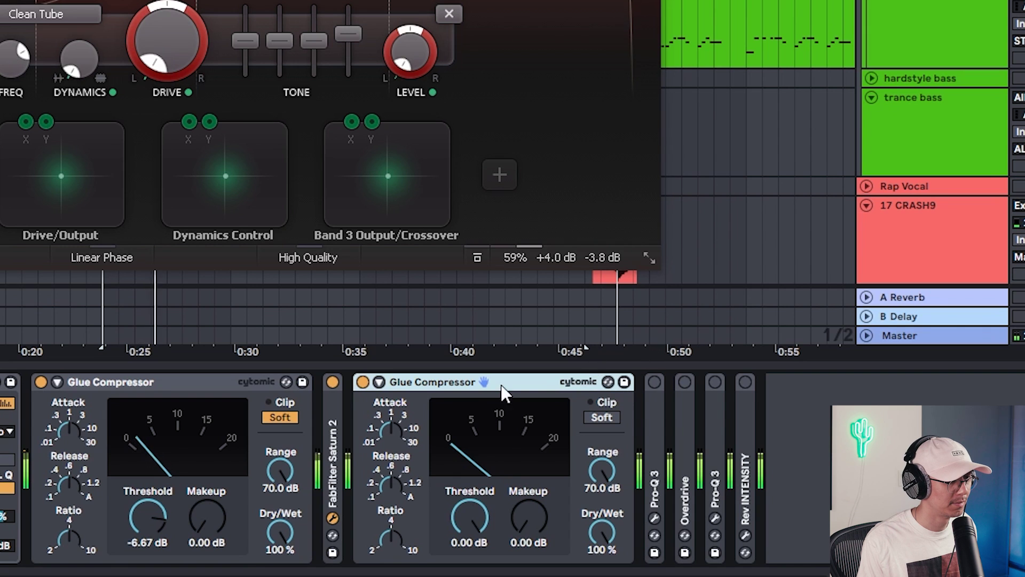
double_click(652, 401)
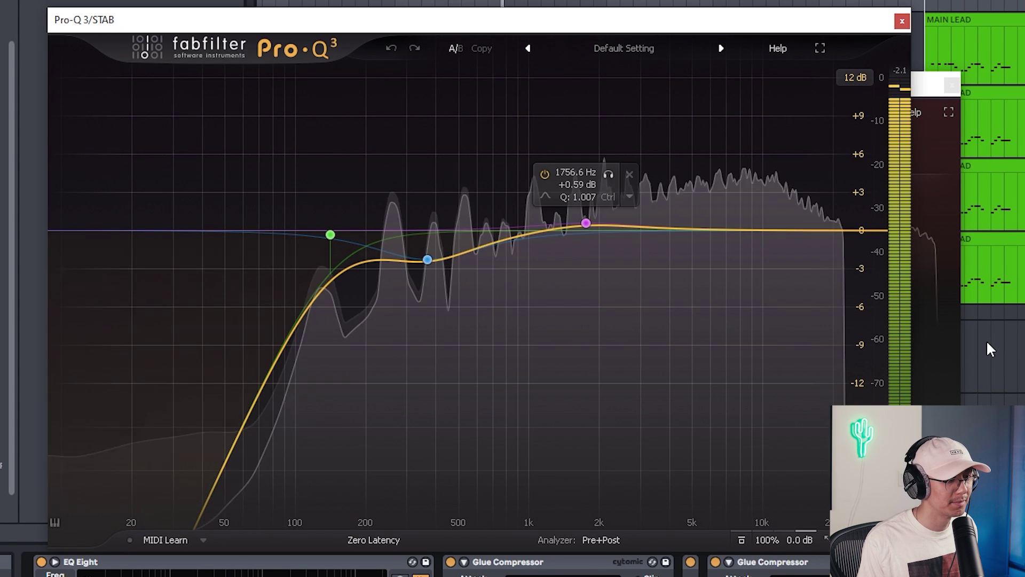
key(space)
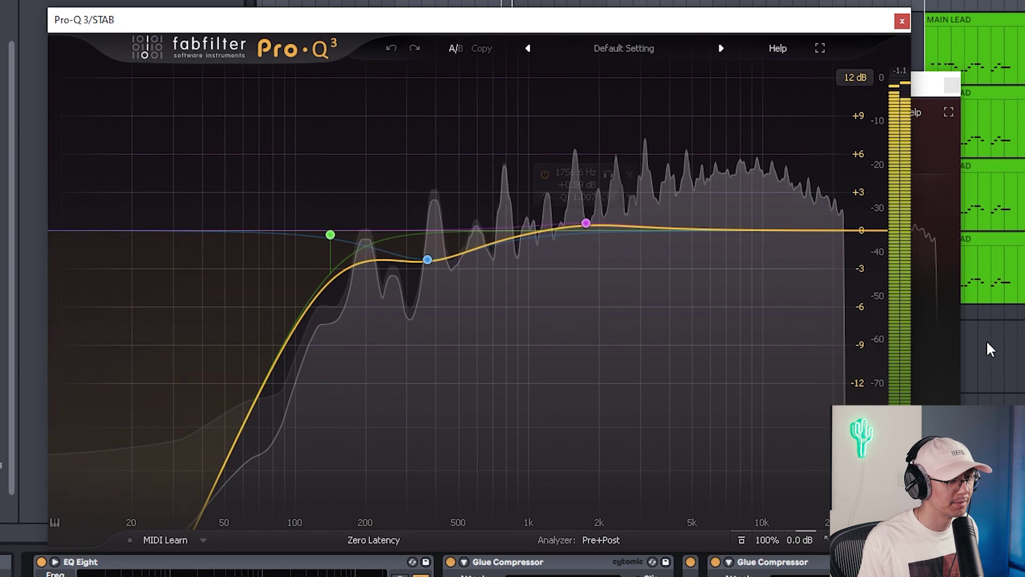
click(902, 22)
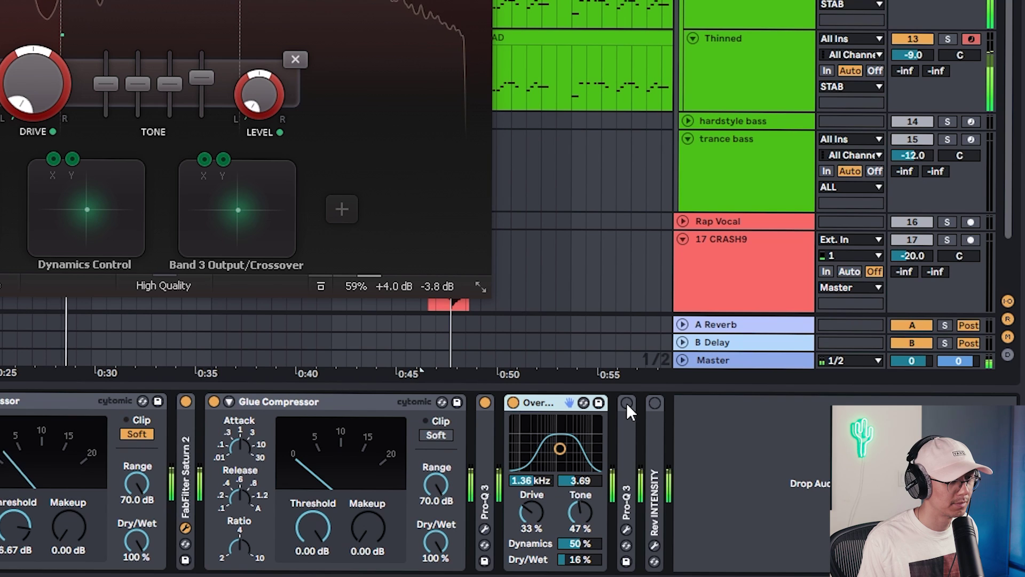
- Switch on the second Pro-Q 3 and Rev INTENSITY at the end of the STAB chain
key(space)
double_click(626, 403)
click(656, 403)
drag(557, 29, 681, 13)
- Compare the lead's playback with the whole STAB effect chain bypassed and with it active
key(space)
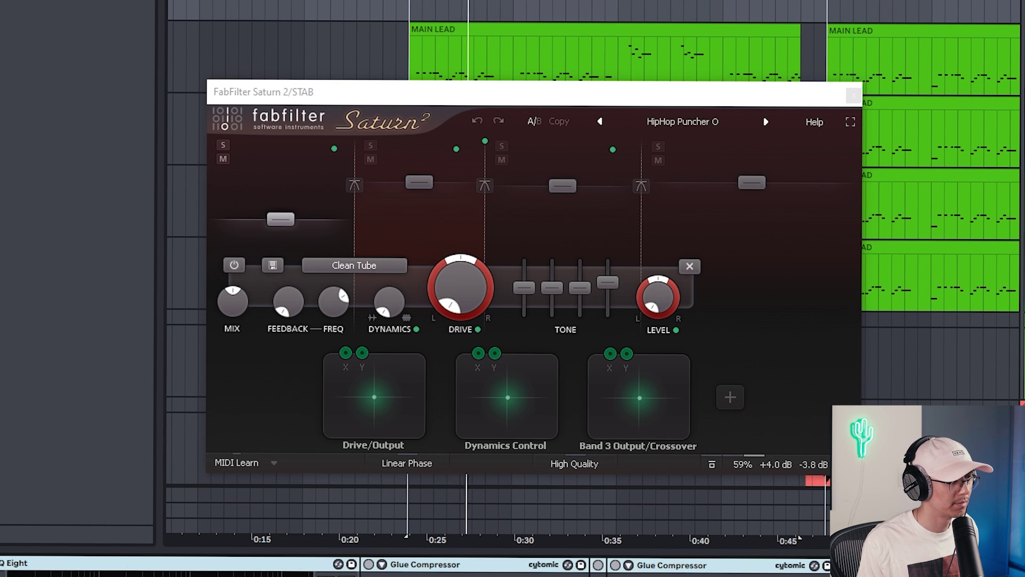
key(space)
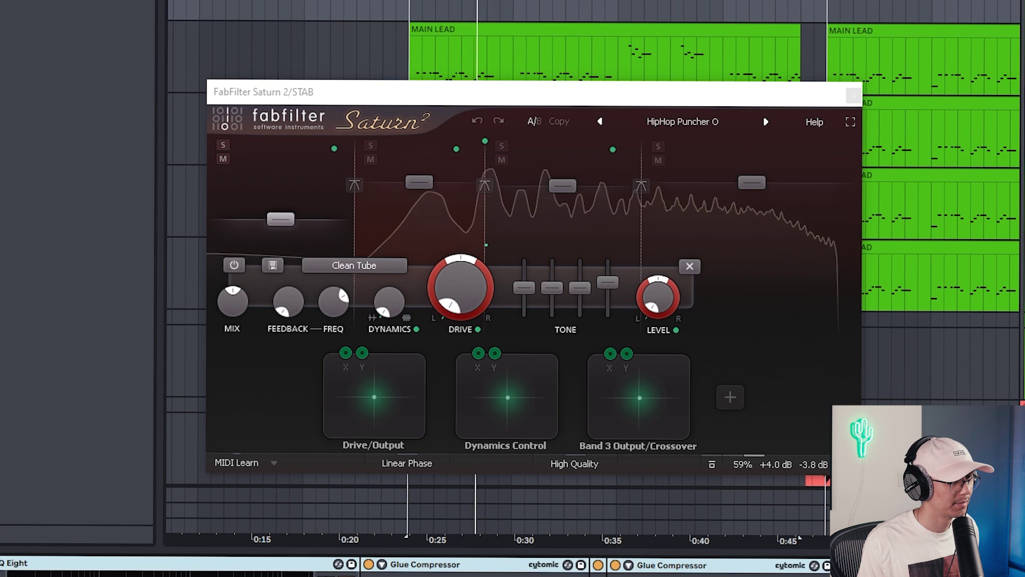
key(space)
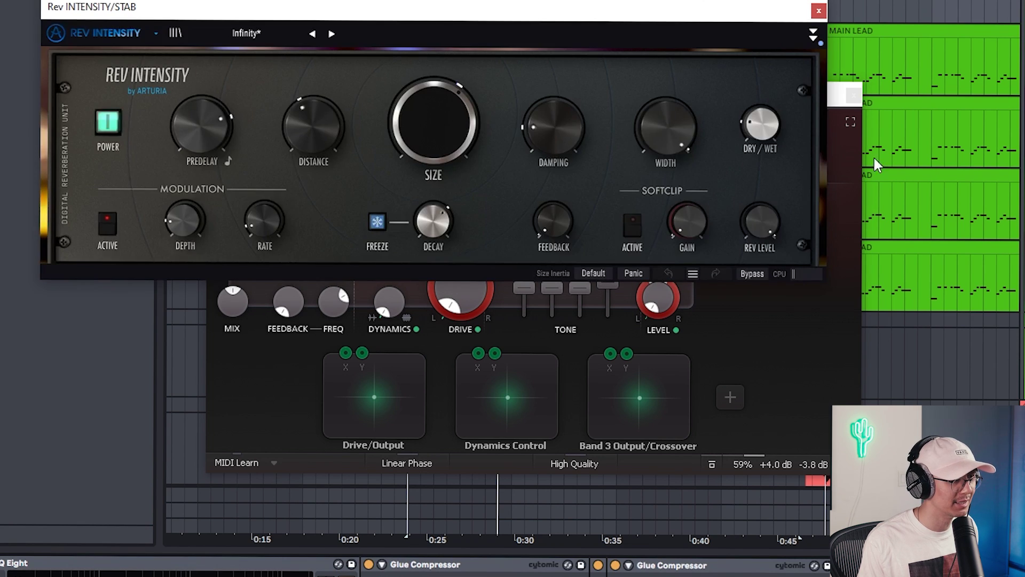
drag(732, 16, 796, 112)
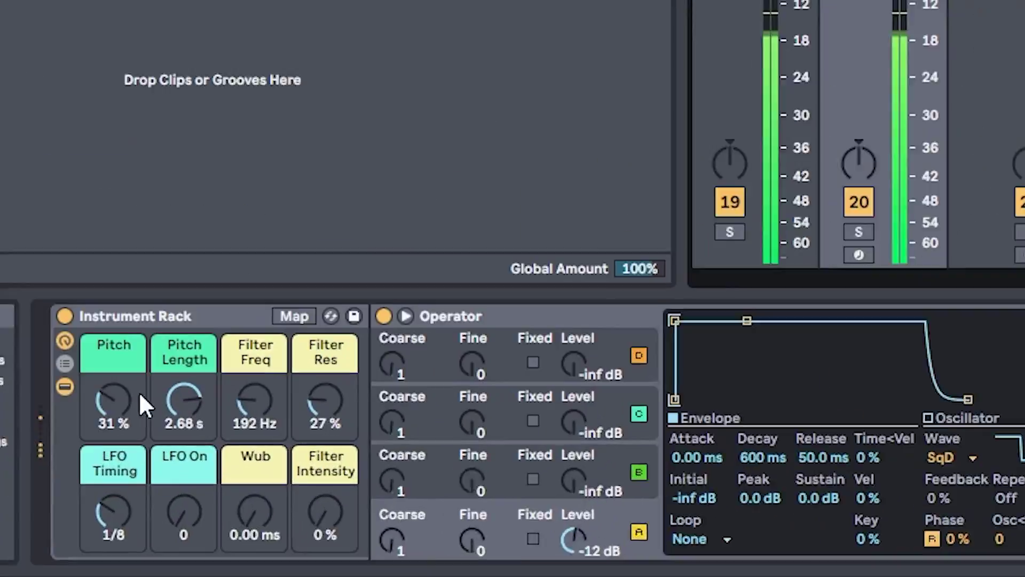
- Raise the Pitch macro of the Operator Instrument Rack during playback
drag(139, 392, 138, 342)
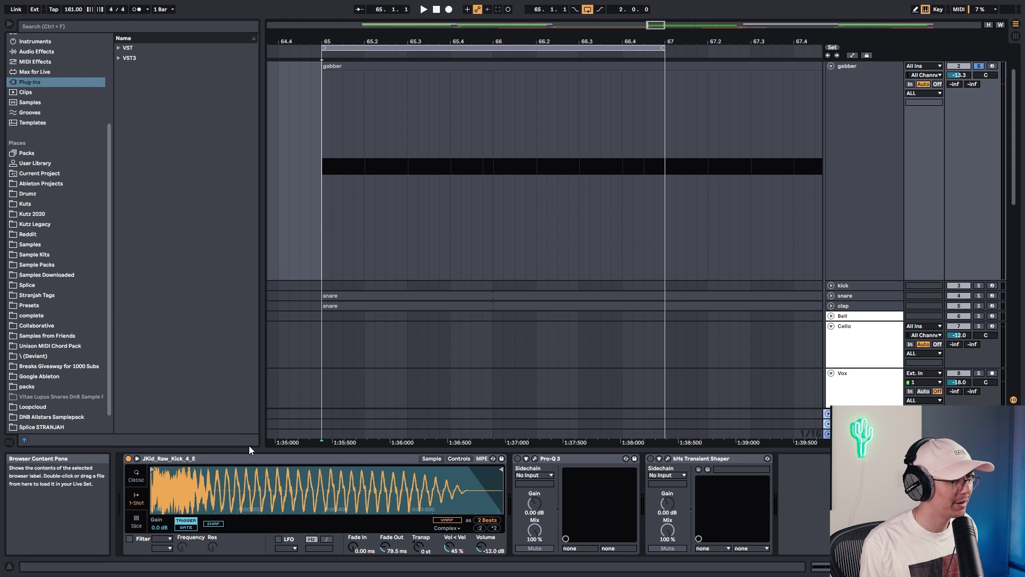
- Shorten the JKid_Raw_Kick_4_E sample on the gabber track to about 200 ms and play it back
click(233, 459)
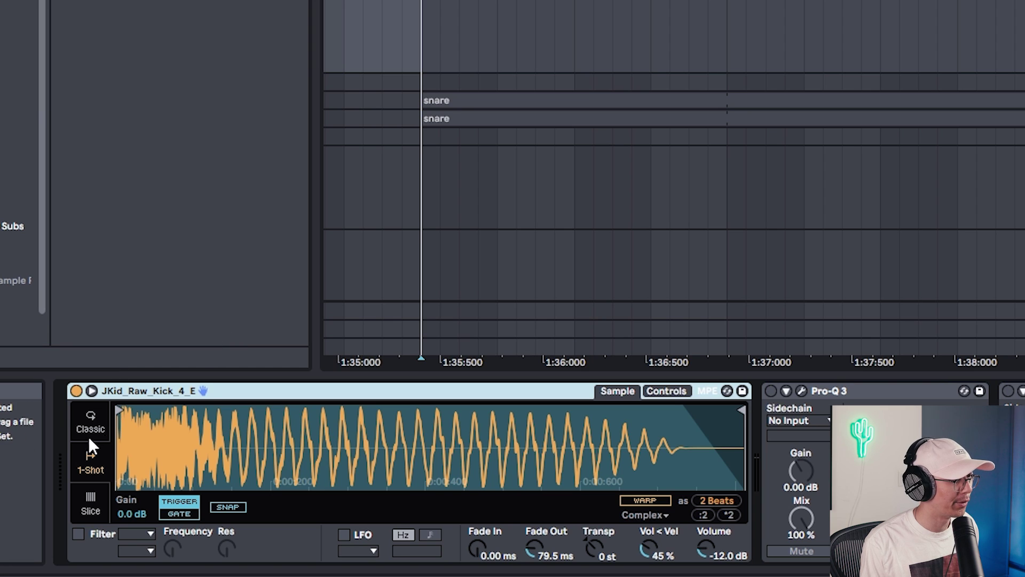
key(space)
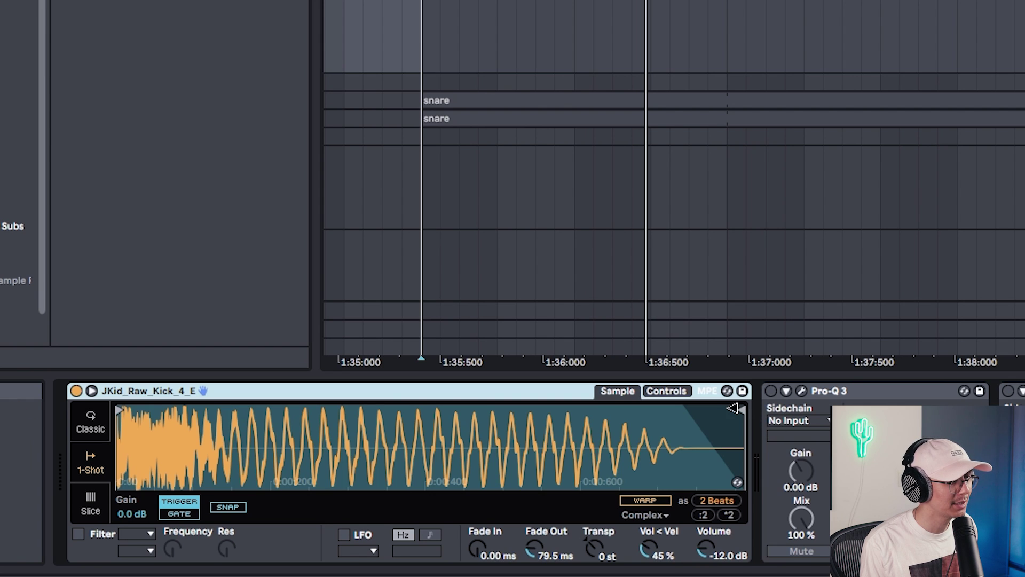
drag(736, 408, 267, 424)
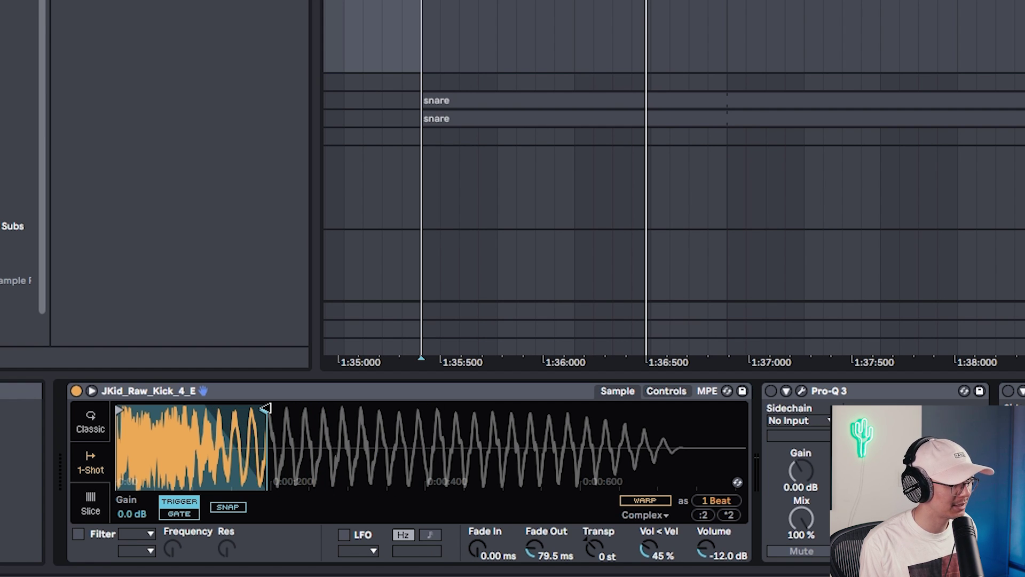
key(space)
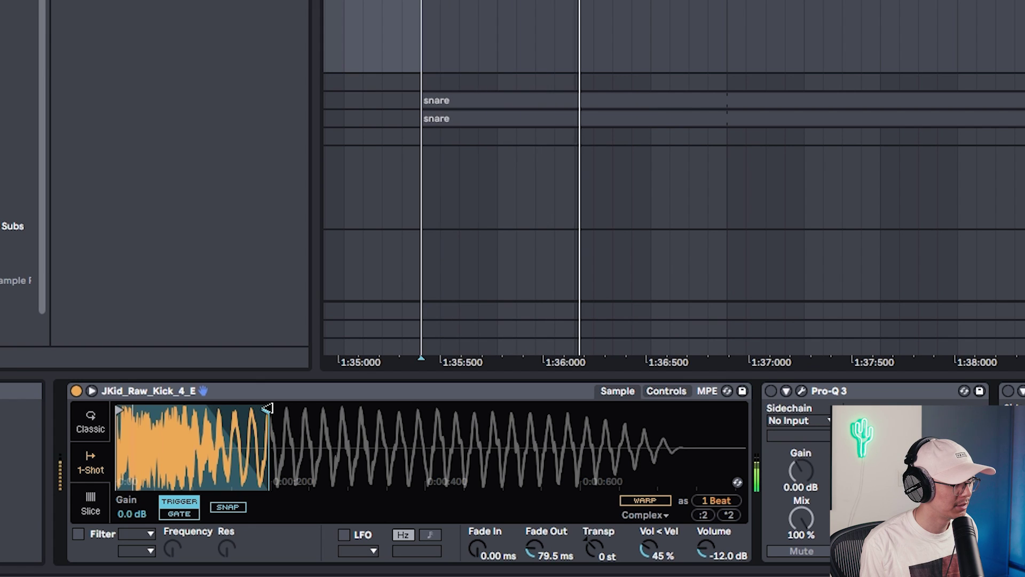
drag(269, 408, 271, 409)
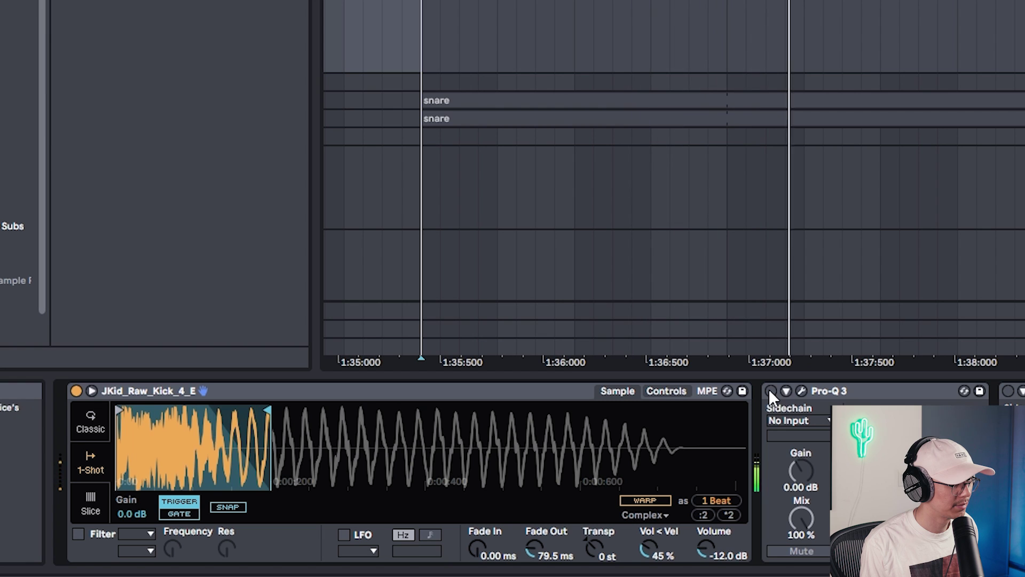
- Open the gabber track's Pro-Q 3, switch it on and audition the kick through its EQ curve
click(796, 390)
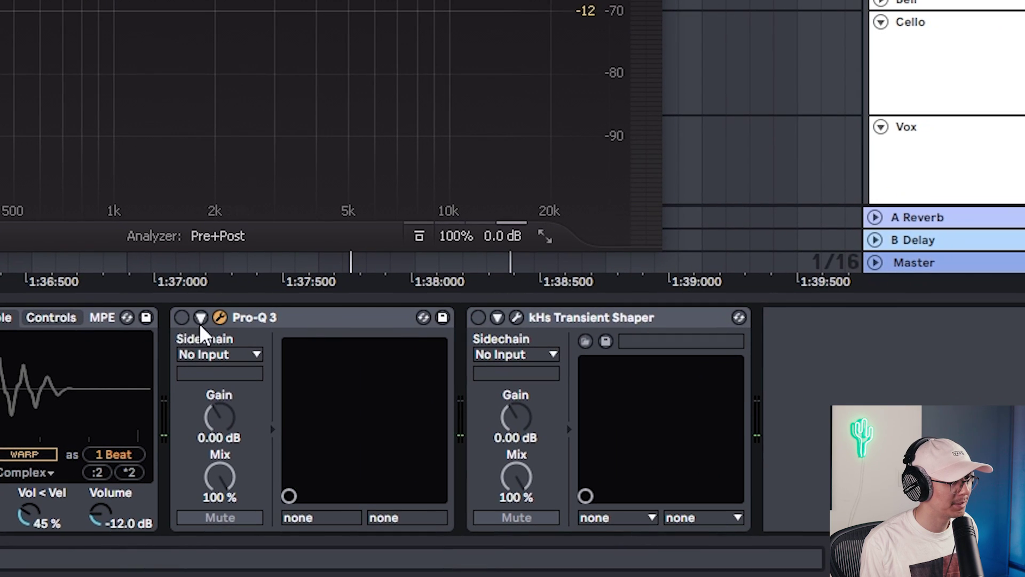
click(180, 316)
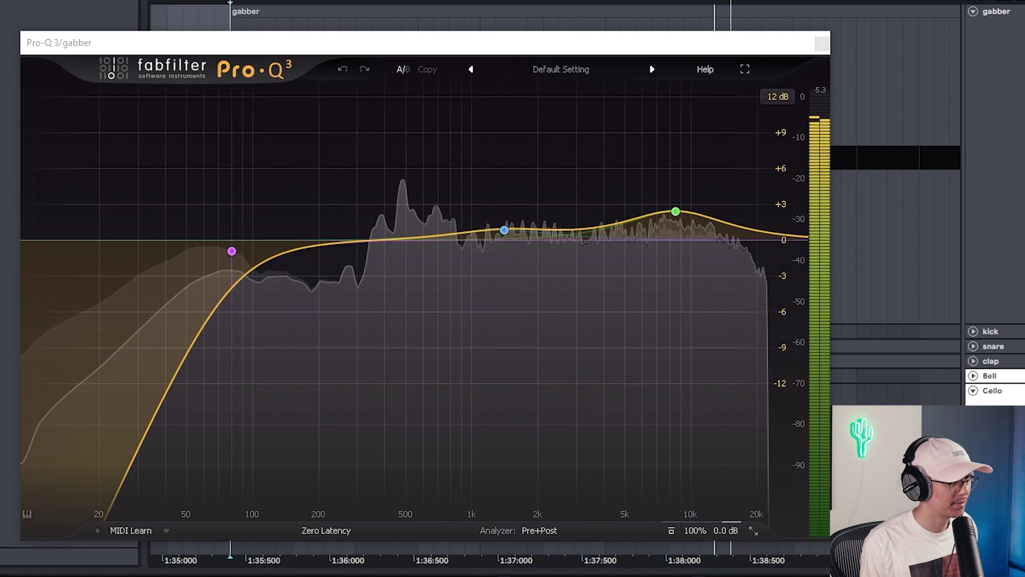
key(space)
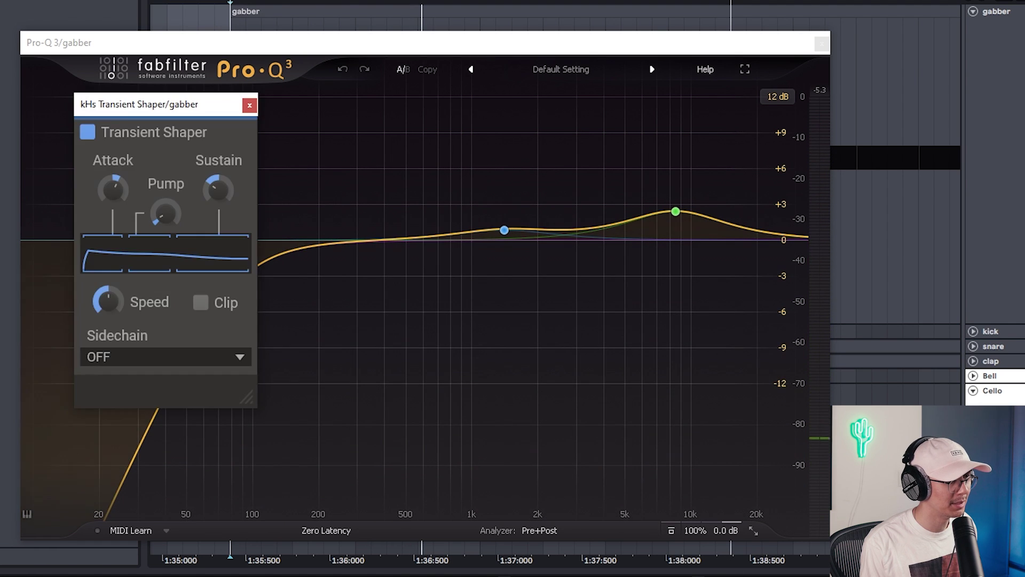
- Examine the gabber's kHs Transient Shaper settings during playback and close both plug-in windows
drag(149, 106, 462, 147)
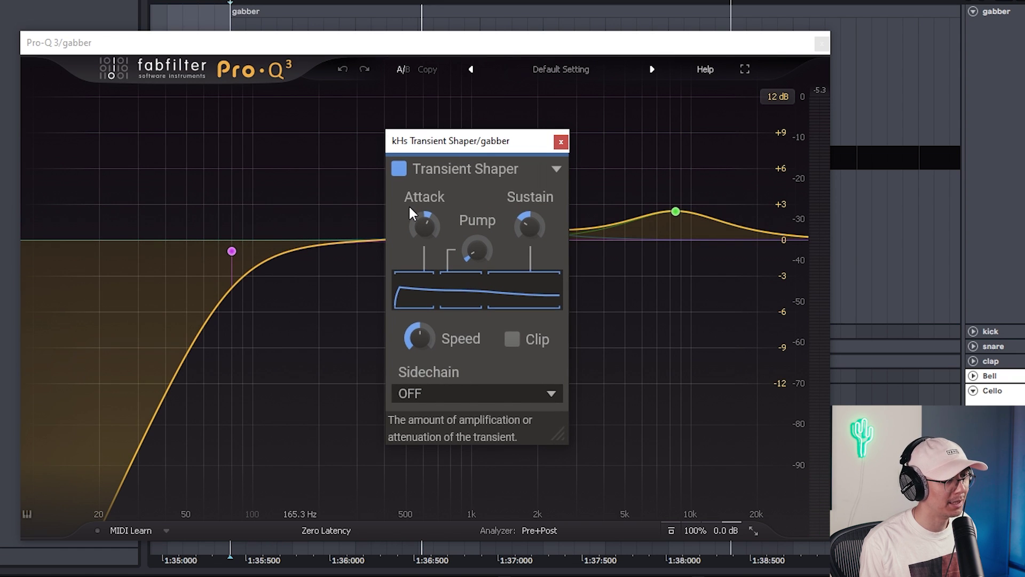
key(space)
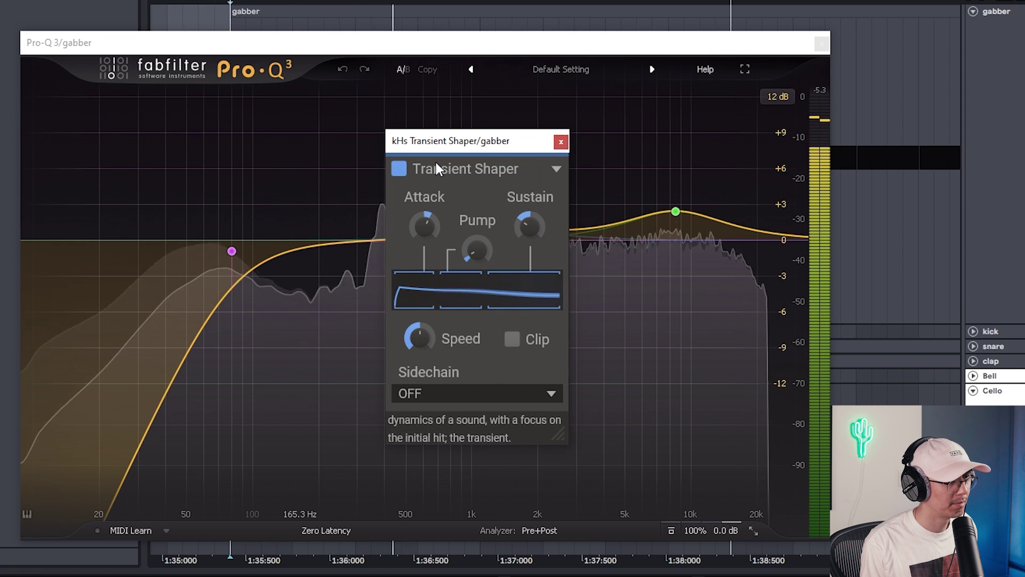
click(561, 141)
click(825, 44)
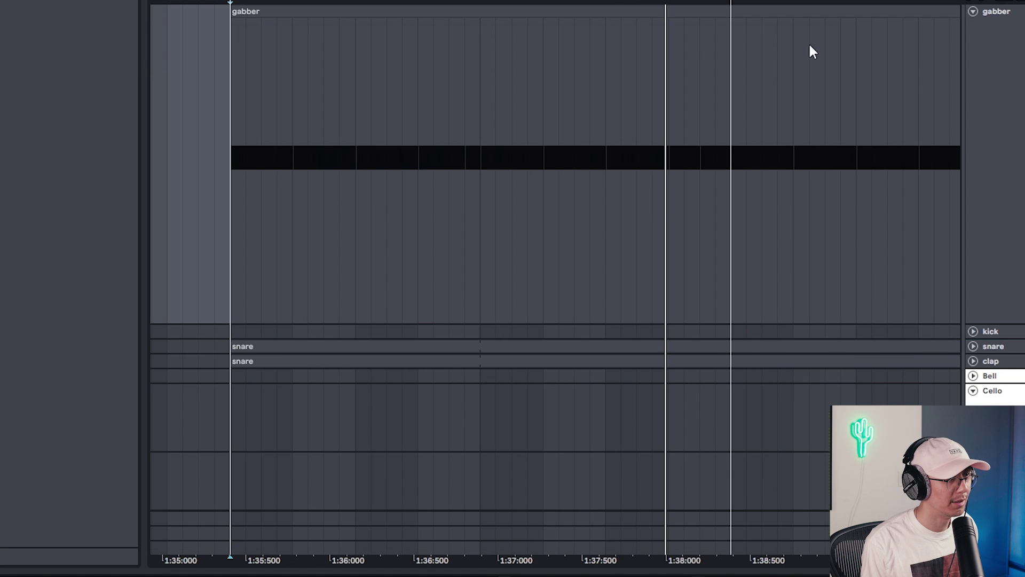
- Close the Serum window and open the Hardstyle Bass clip's notes for viewing
scroll(359, 196, down, 5)
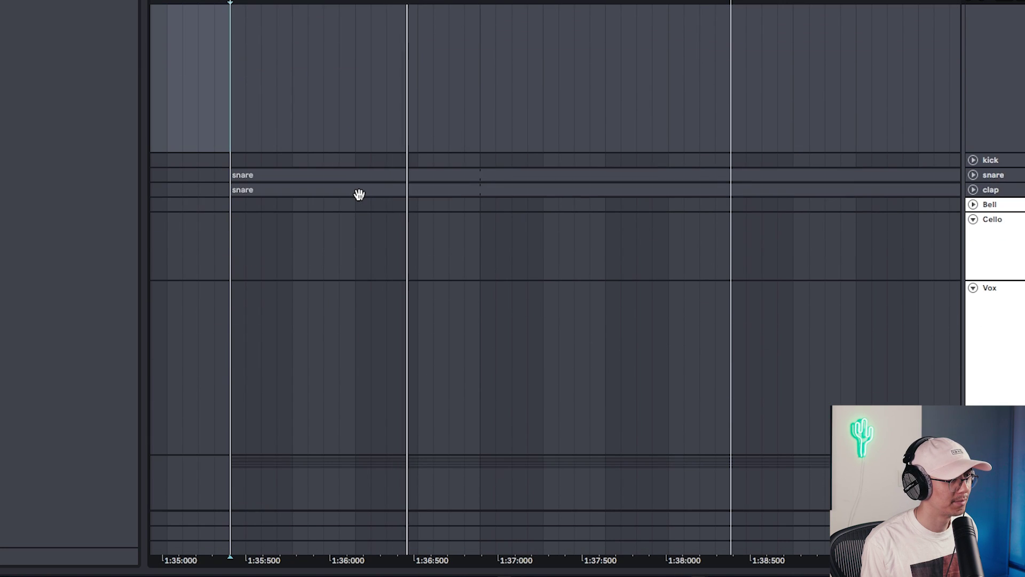
scroll(359, 194, down, 10)
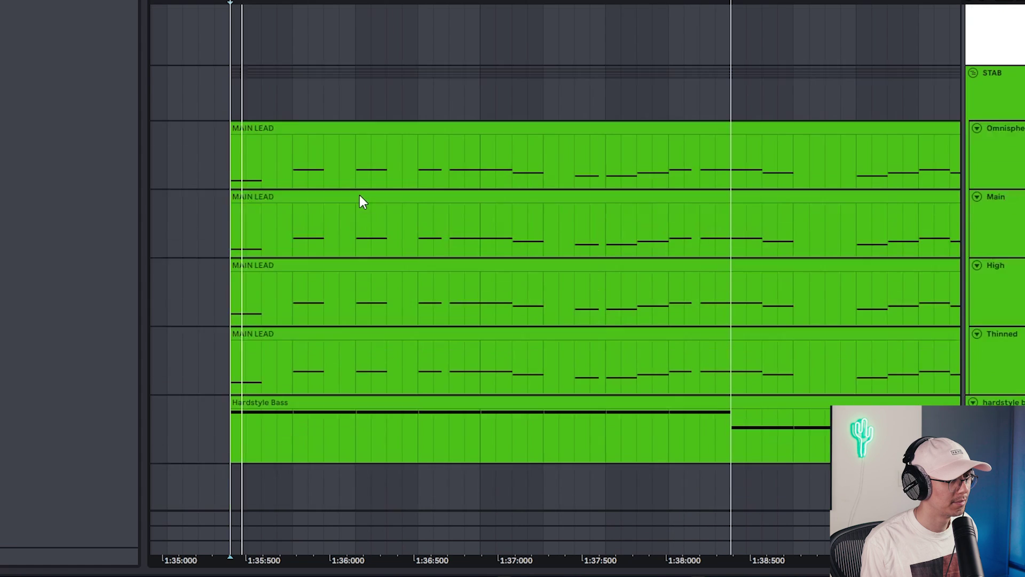
scroll(359, 194, down, 5)
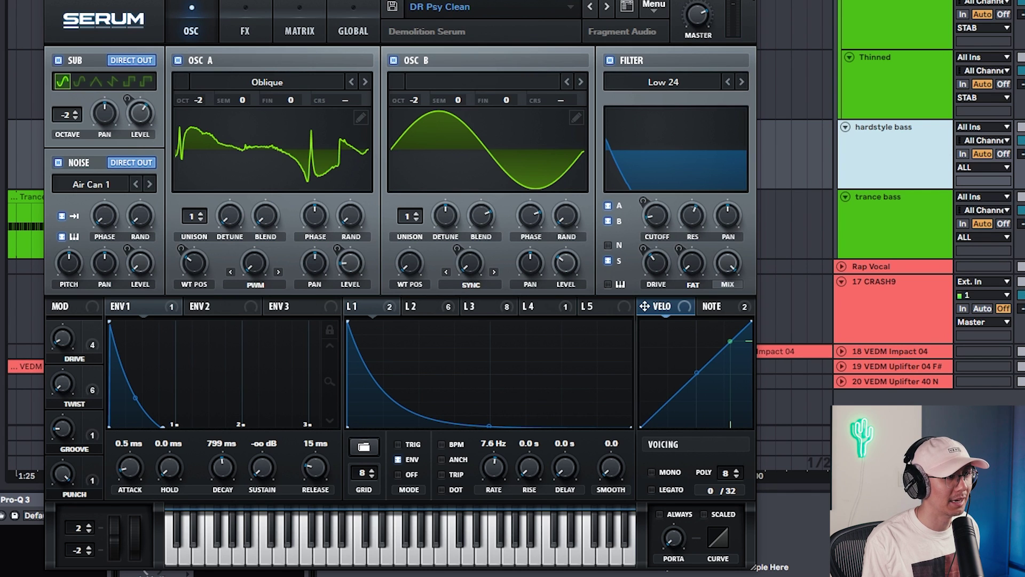
click(749, 0)
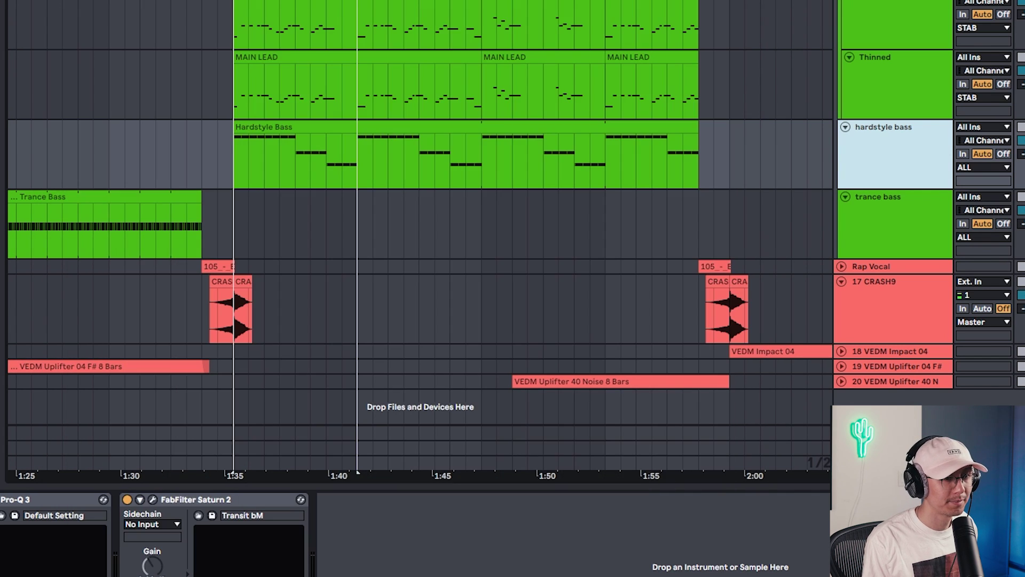
double_click(289, 127)
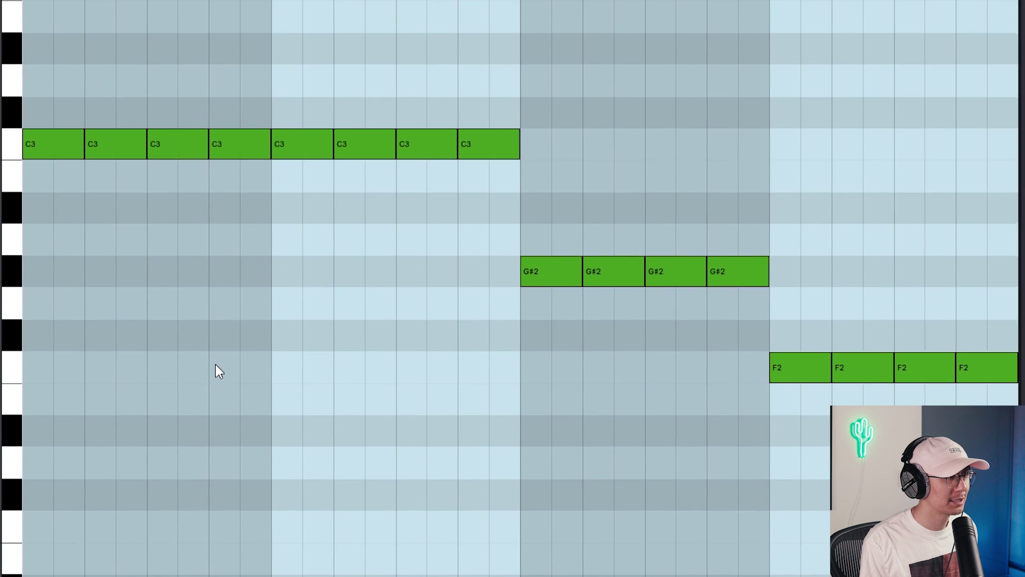
- Play back the Hardstyle Bass clip's C3, G#2 and F2 notes twice from within its first bar
click(168, 355)
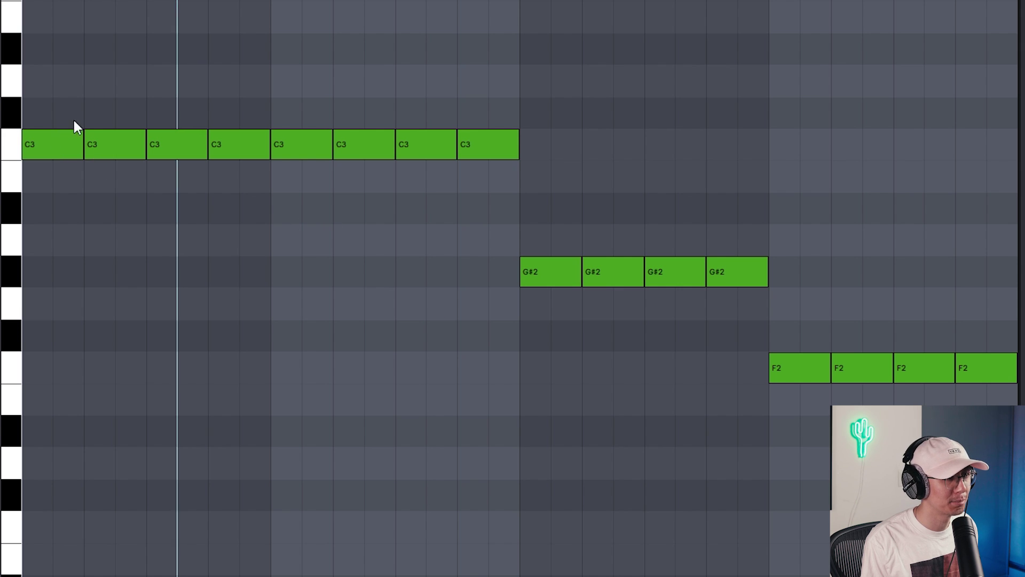
key(space)
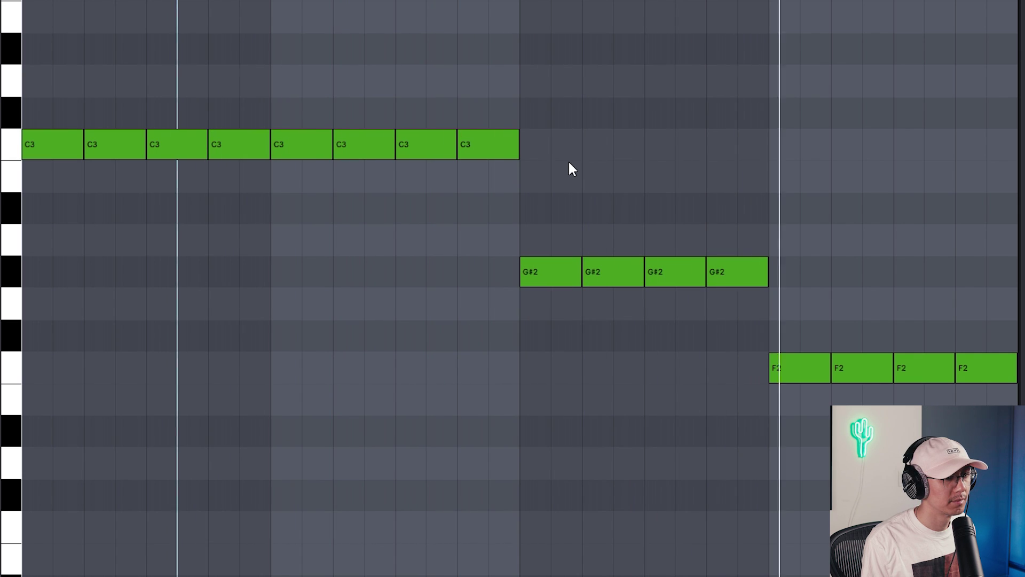
key(space)
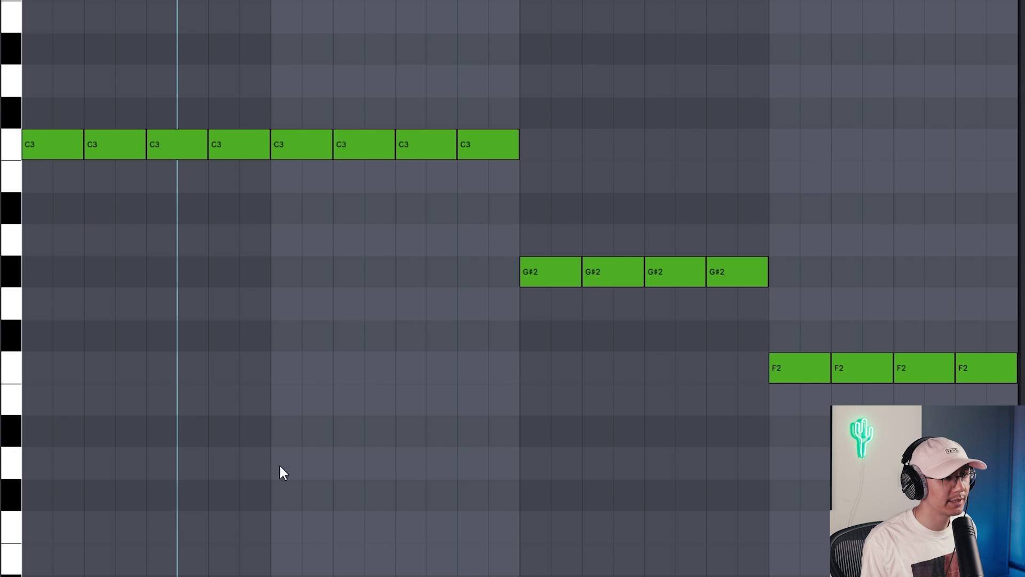
click(207, 477)
key(space)
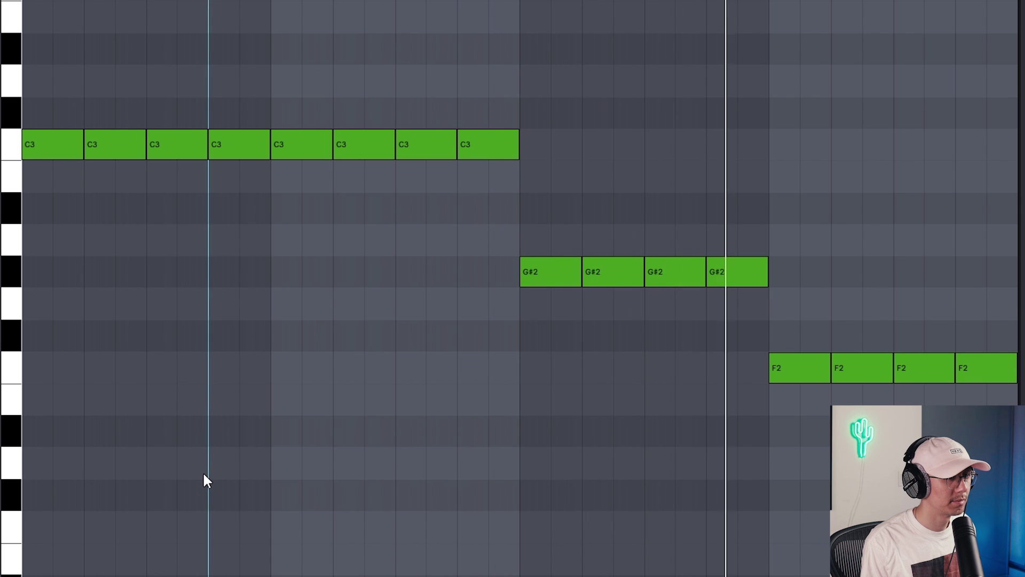
key(space)
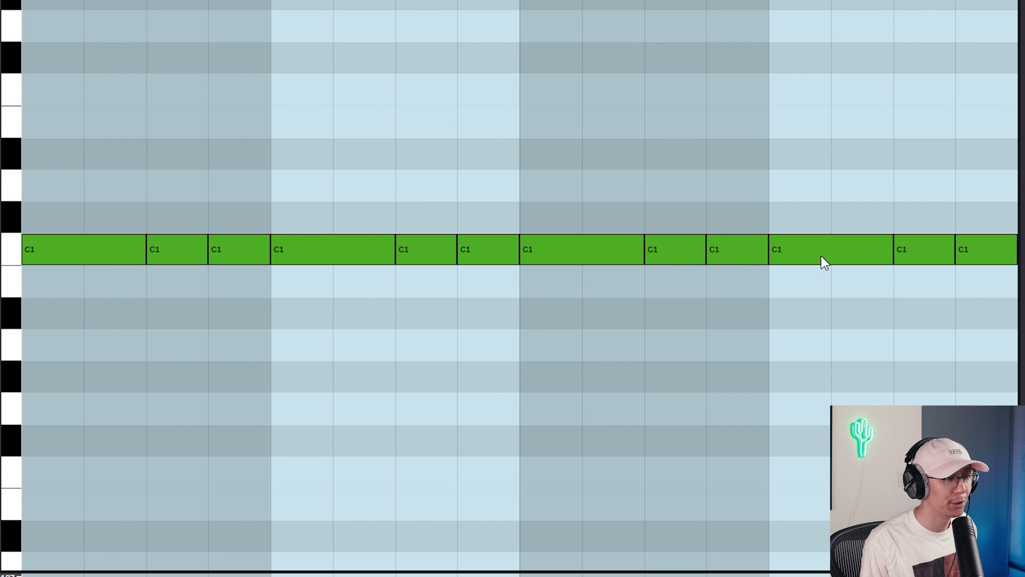
- Audition the bass pattern of repeated C1 notes and the roll clip with its rising envelope curve
click(82, 292)
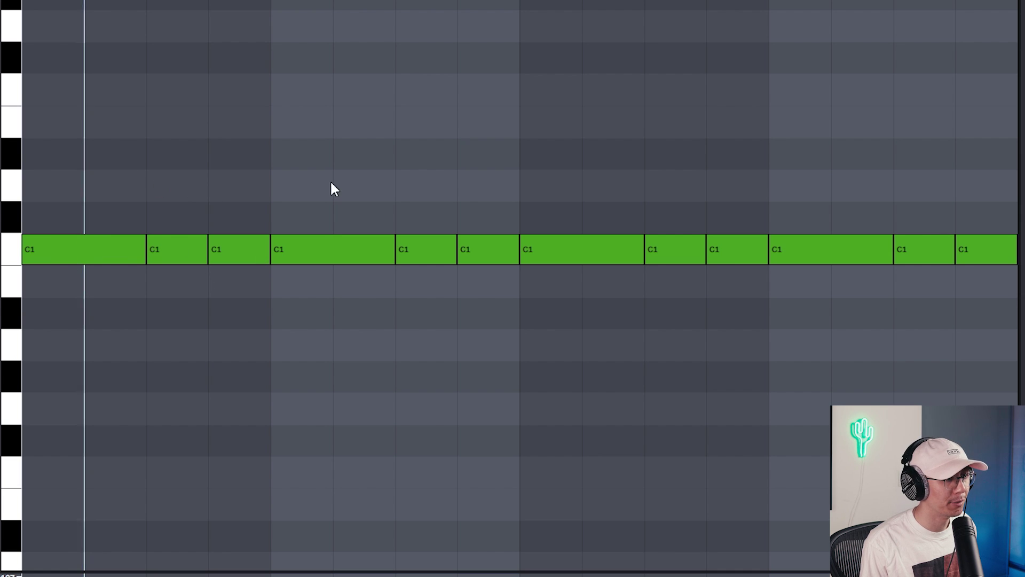
click(156, 141)
key(space)
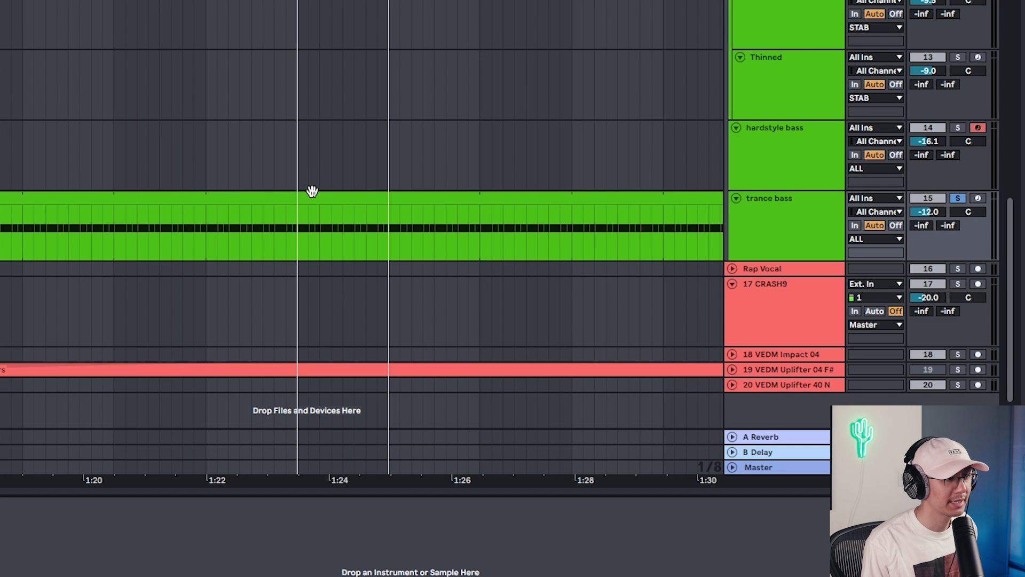
click(350, 198)
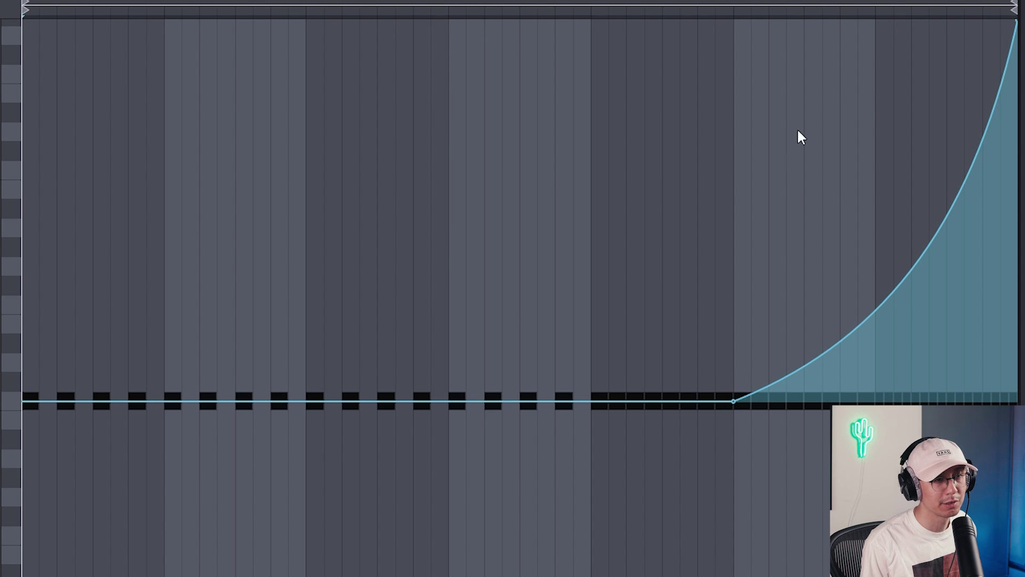
key(space)
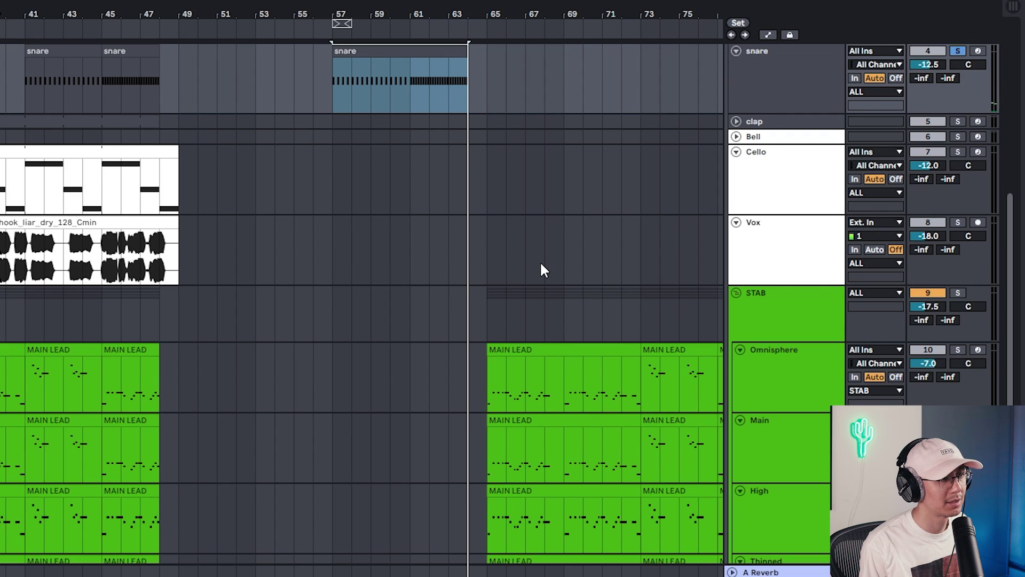
- Unfold the Rap Vocal track and play its Rock_The_Party_01 clip from bar 64
scroll(542, 274, down, 5)
drag(481, 29, 488, 447)
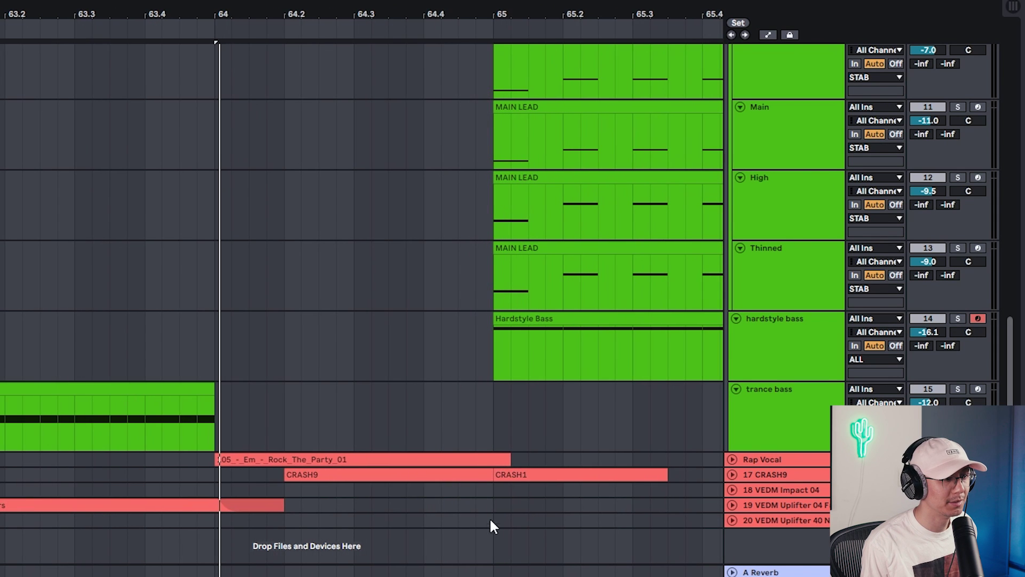
click(732, 459)
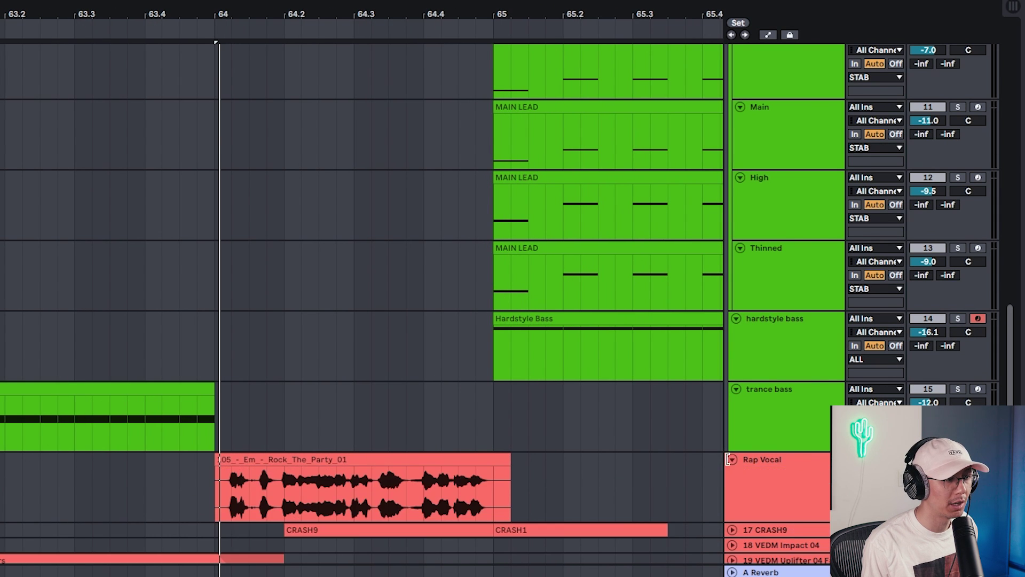
click(391, 455)
click(213, 493)
key(space)
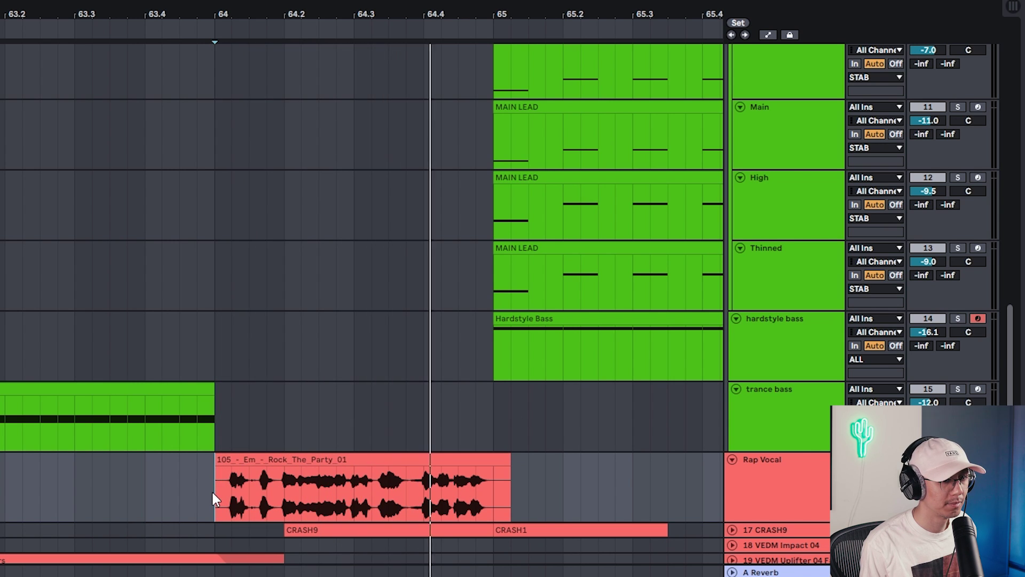
key(space)
key(space)
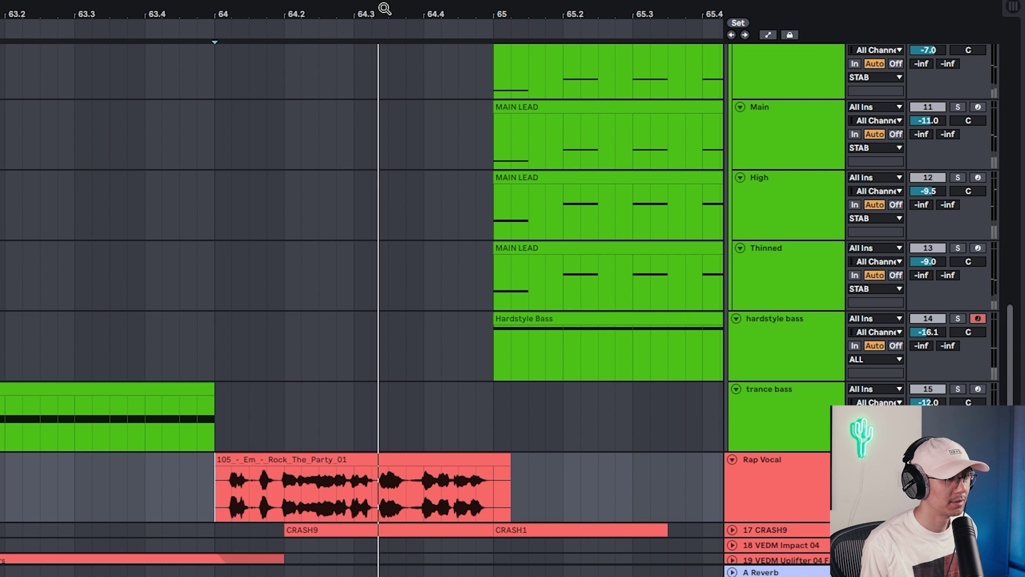
- Play the VEDM Uplifter 04 F# 8 Bars clip from about bar 57
click(306, 489)
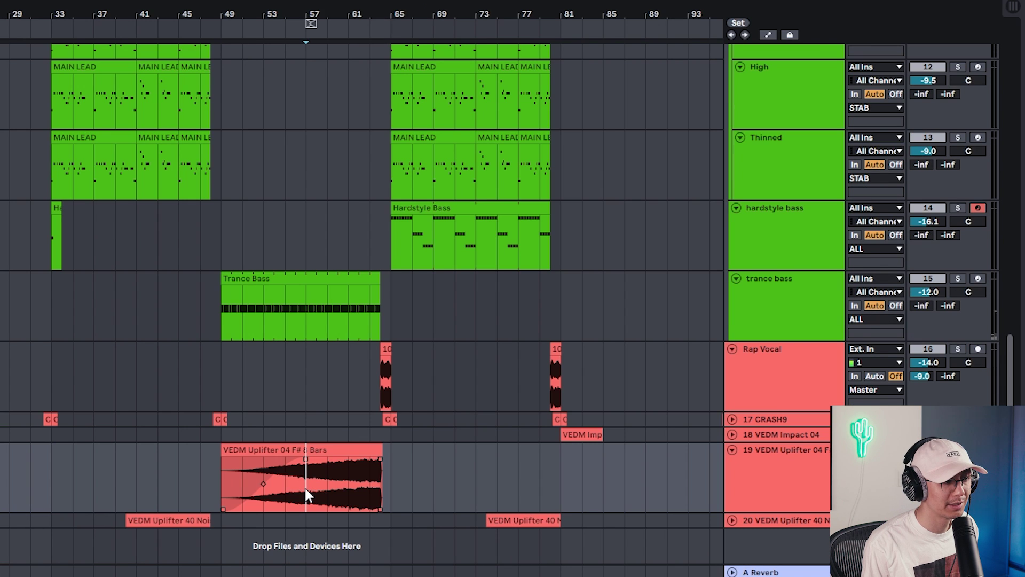
key(space)
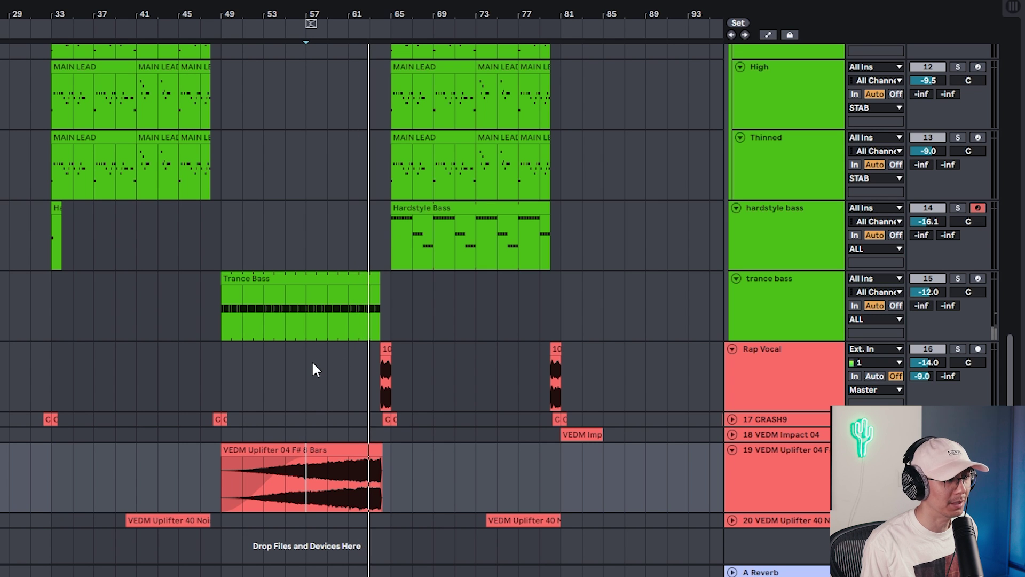
- Fold the tracks inside the ALL group and show the automation of its EQ Eight 1 Frequency A
scroll(313, 365, up, 10)
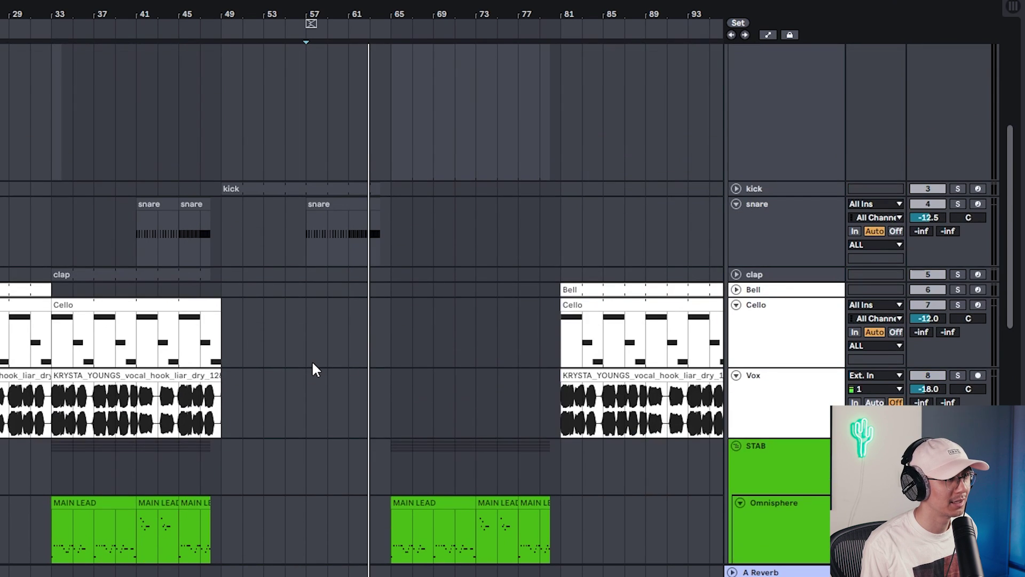
scroll(314, 364, up, 5)
scroll(314, 364, down, 4)
alt+click(737, 222)
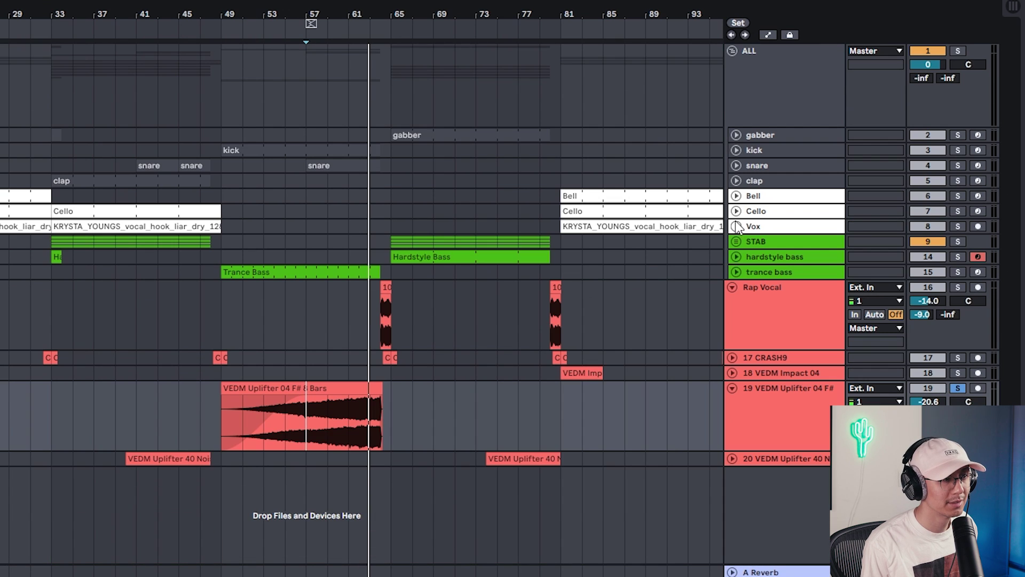
click(767, 35)
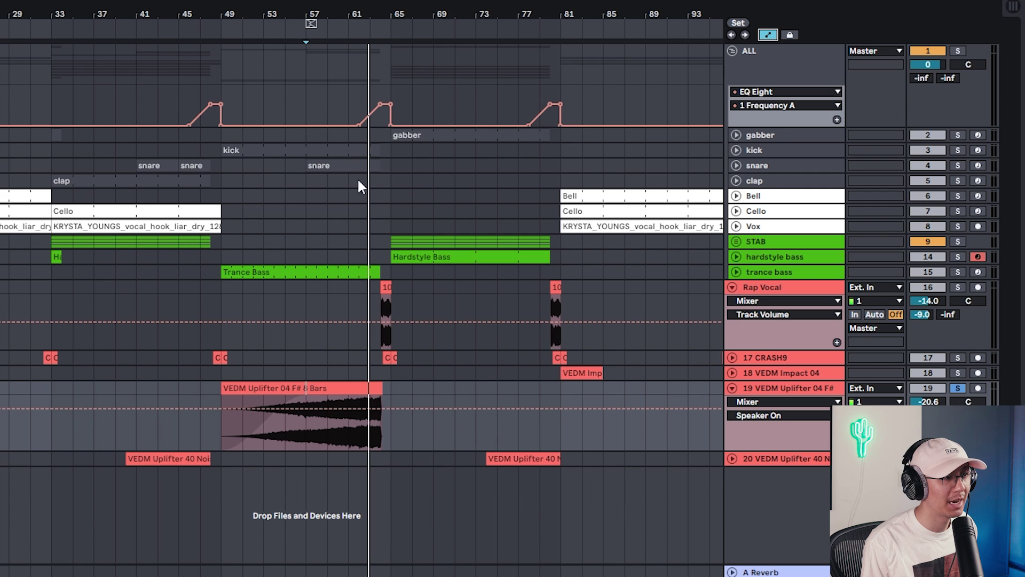
click(349, 55)
click(790, 77)
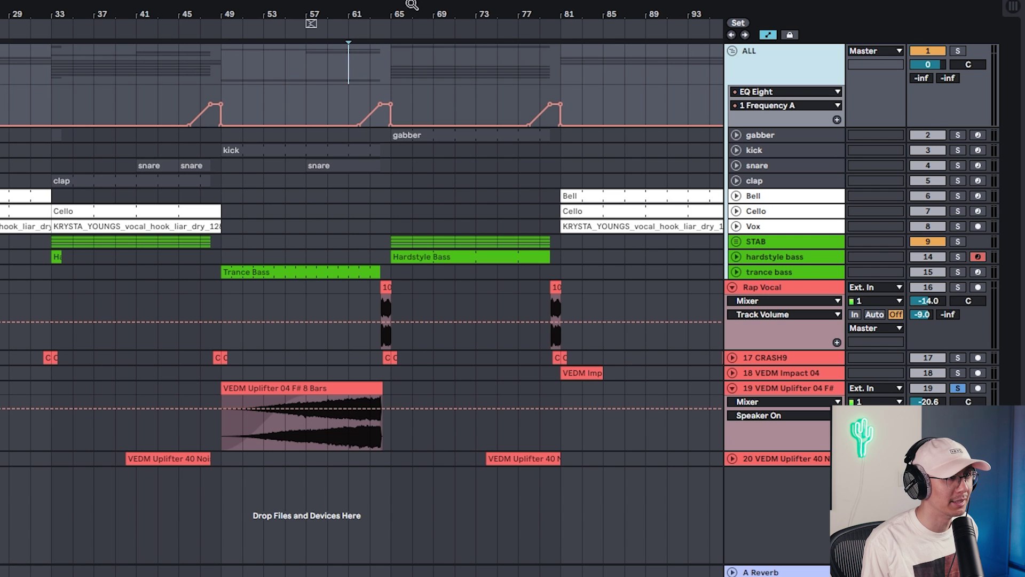
- Inspect and play the build-up sections where the ALL group's EQ Eight frequency automation rises before the next section
drag(410, 5, 410, 38)
click(316, 105)
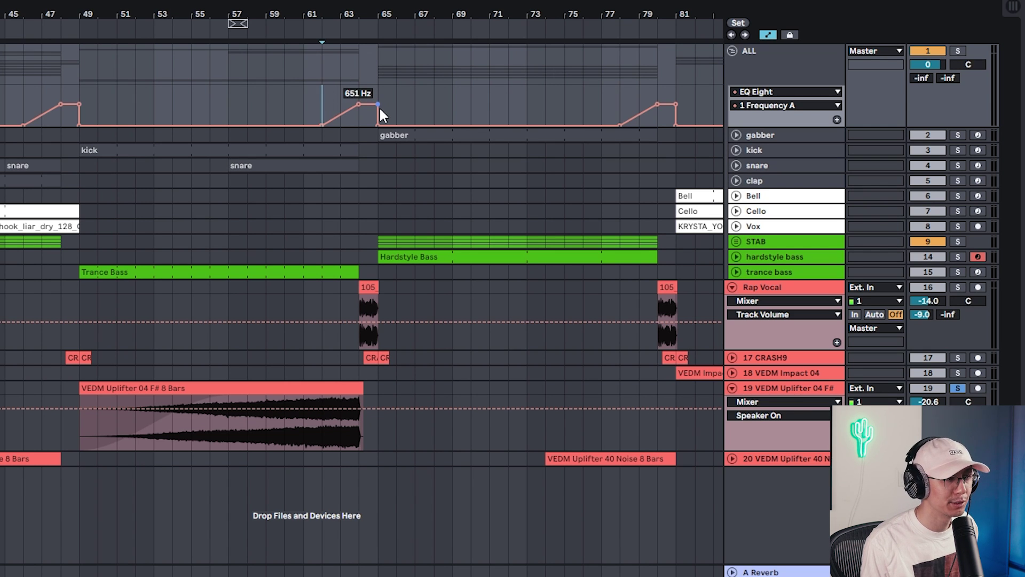
key(space)
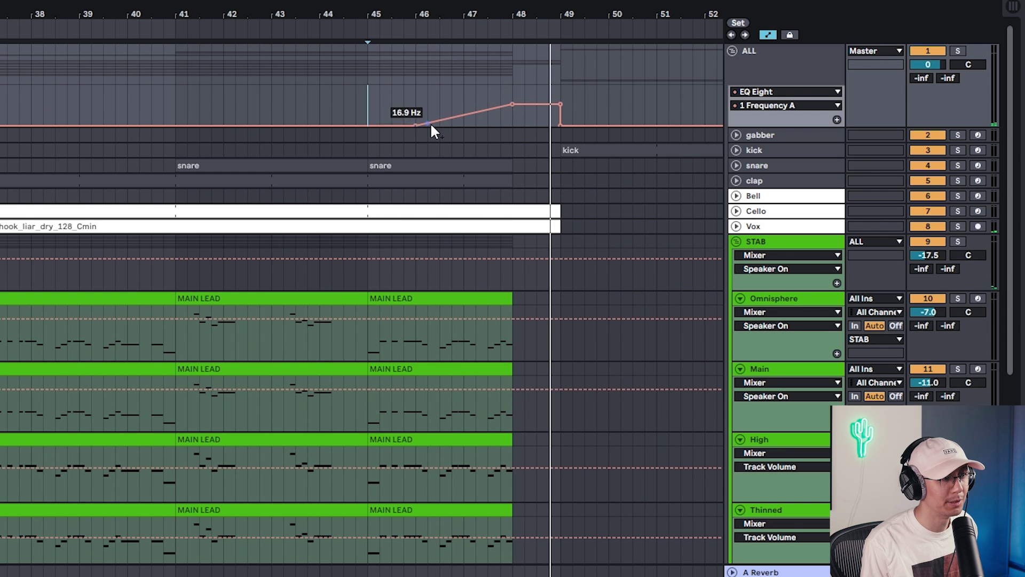
key(space)
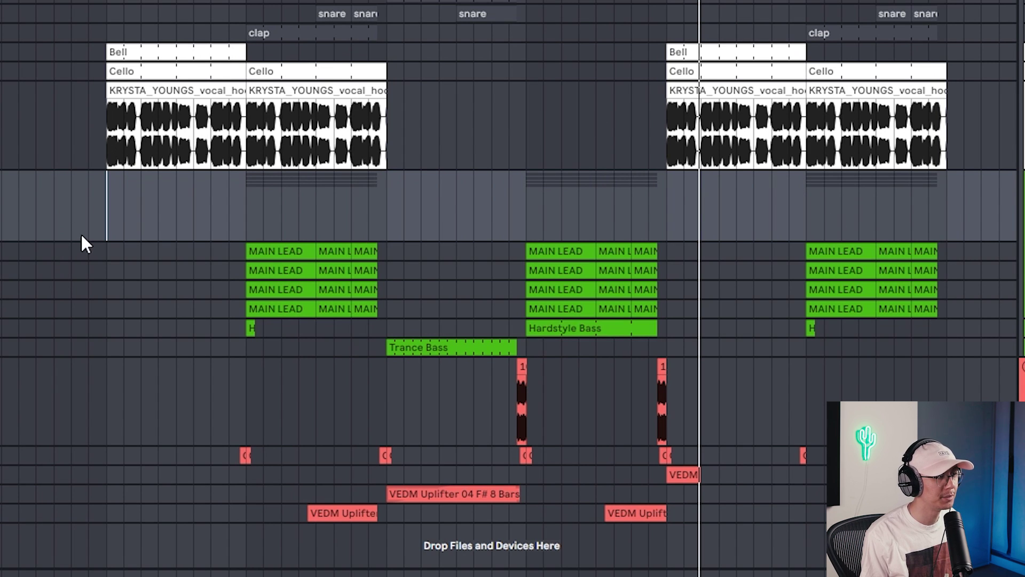
- Play the arrangement from the start of the first Bell, Cello and vocal hook clips
click(108, 206)
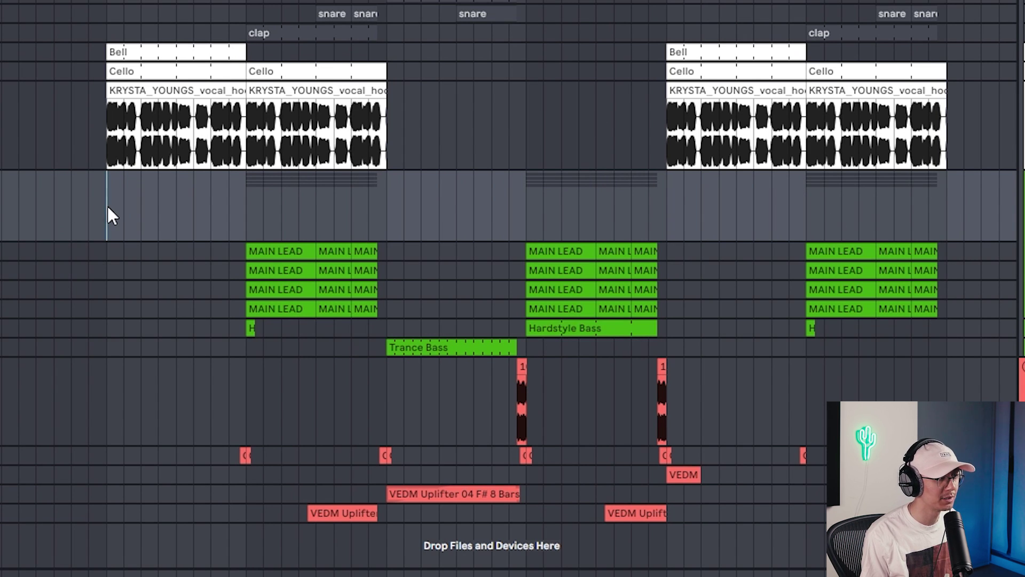
key(space)
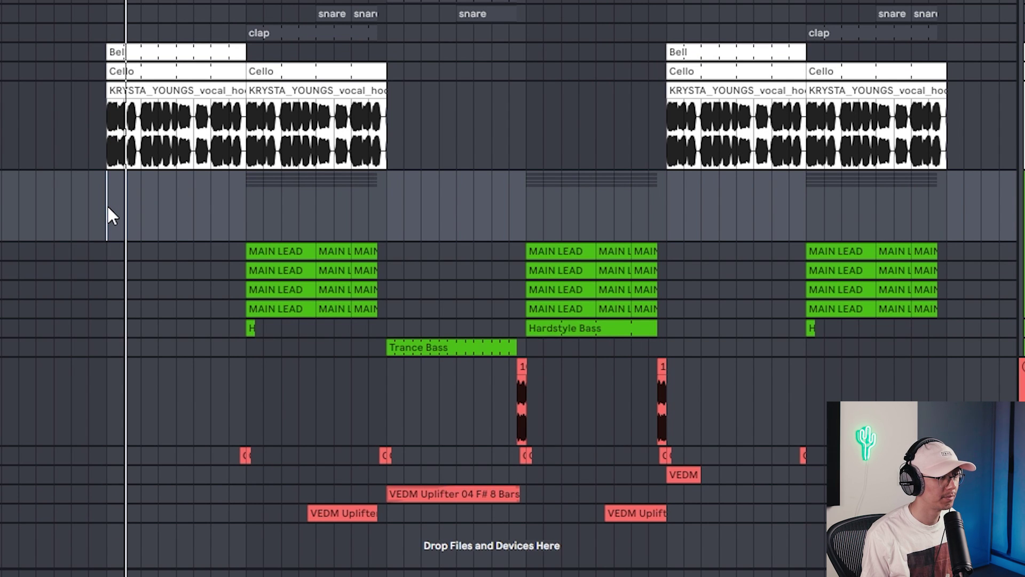
- Play the section starting at the first MAIN LEAD clips, and the section starting at the Trance Bass clip
click(246, 203)
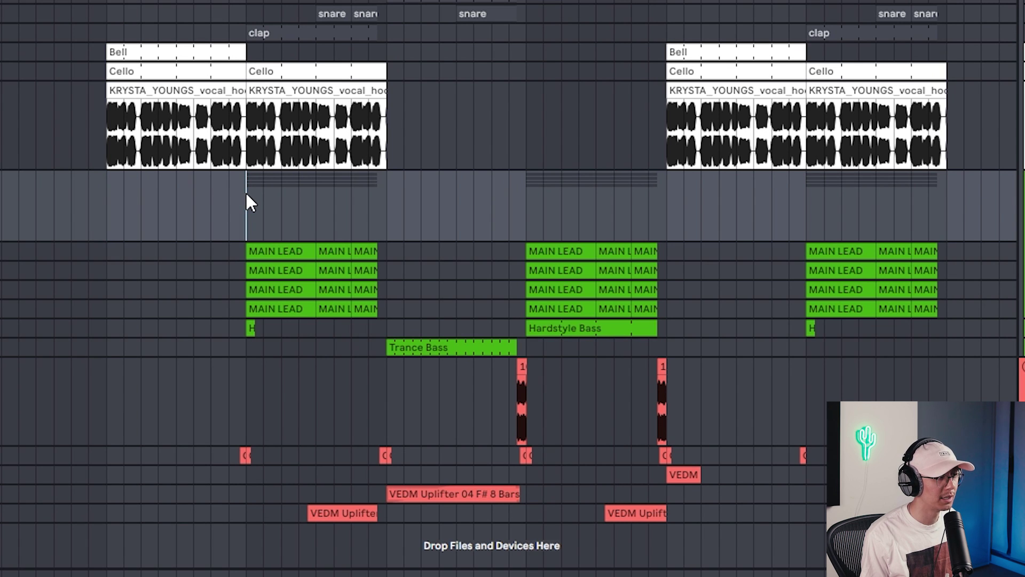
key(space)
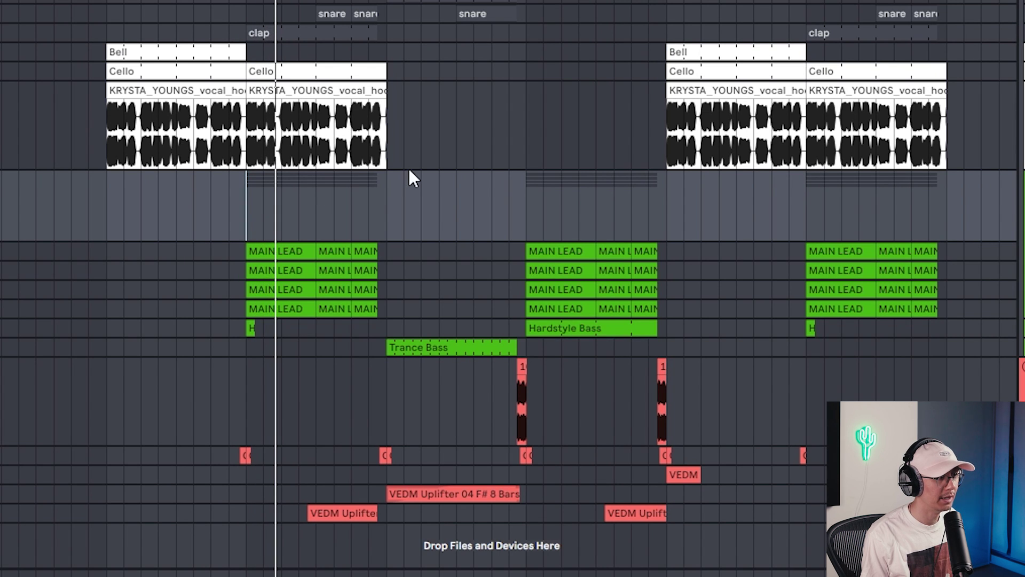
key(space)
click(388, 192)
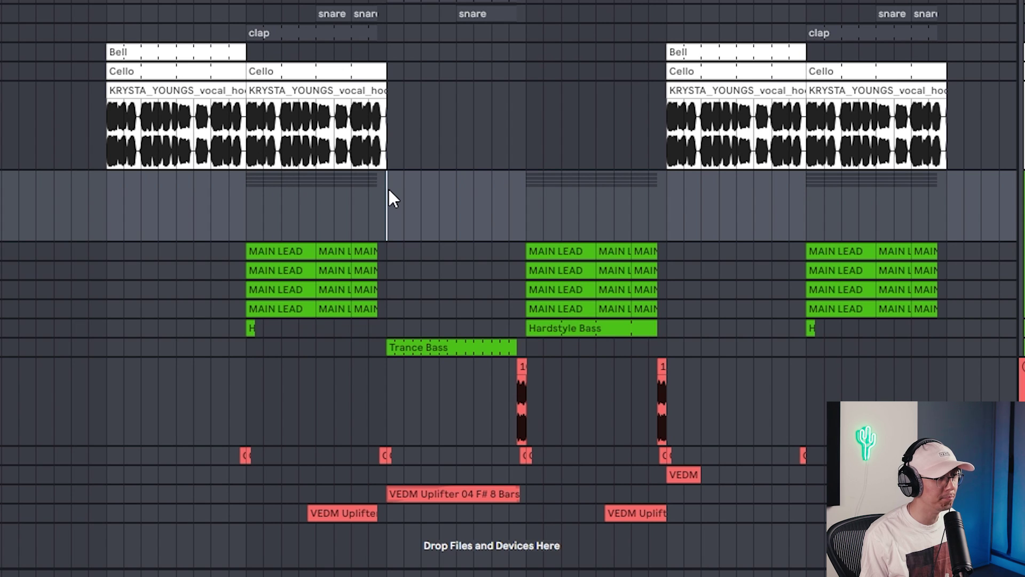
key(space)
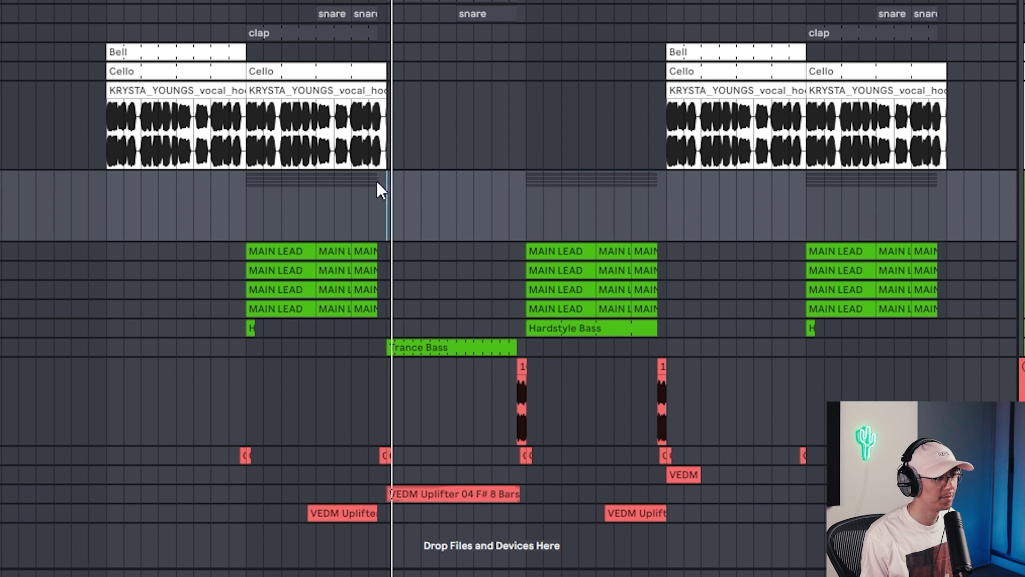
- Play the section starting at the long Hardstyle Bass clip, and the one starting at the second Bell clip
click(523, 172)
key(space)
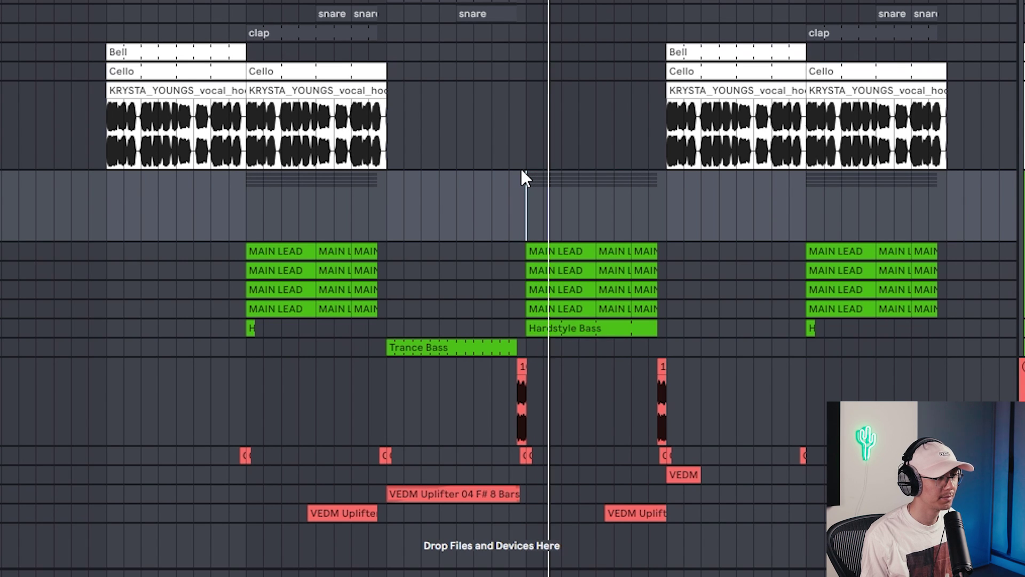
click(668, 182)
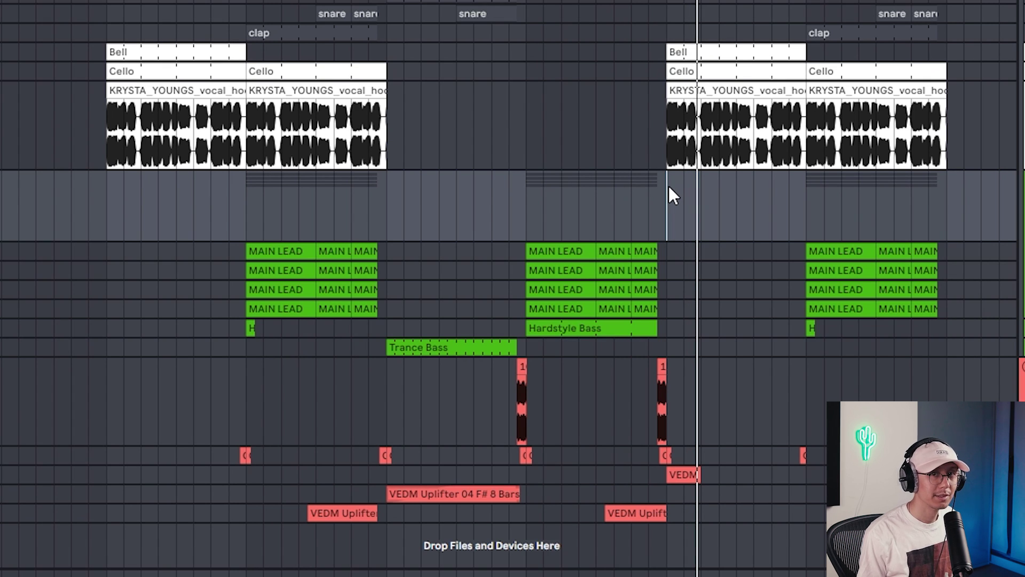
- Play the full arrangement again from the beginning of the first Bell clip
click(106, 213)
key(space)
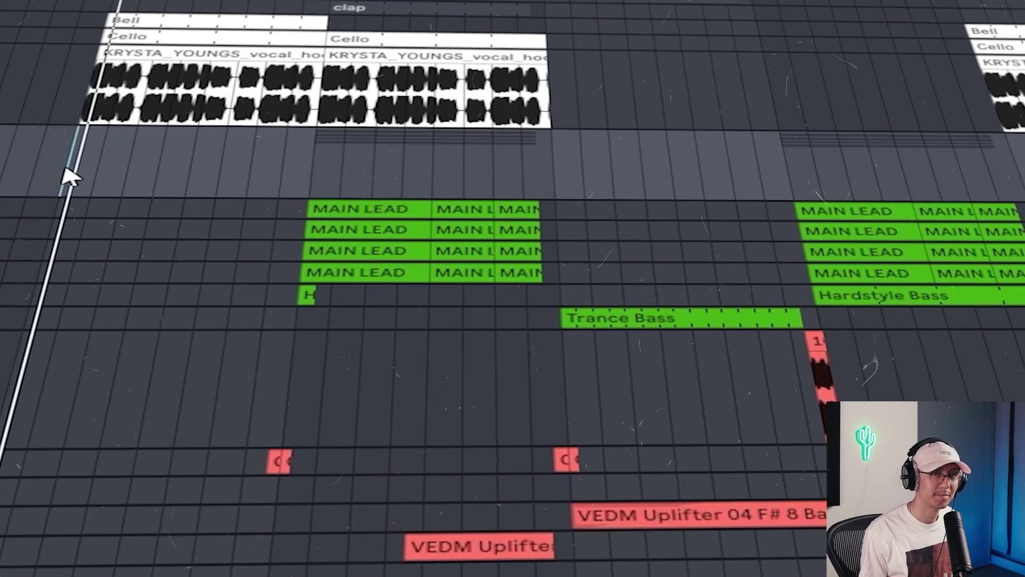